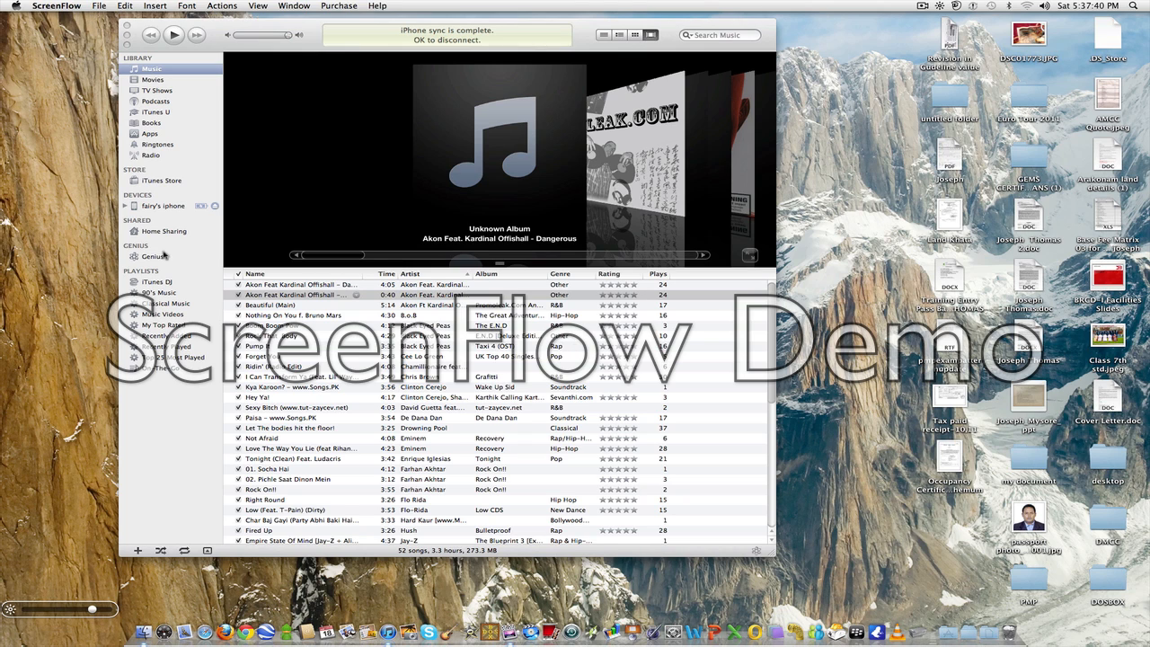
Step: Examine the start and stop time options of the full-length Akon song "Dangerous", then accept them
click(218, 48)
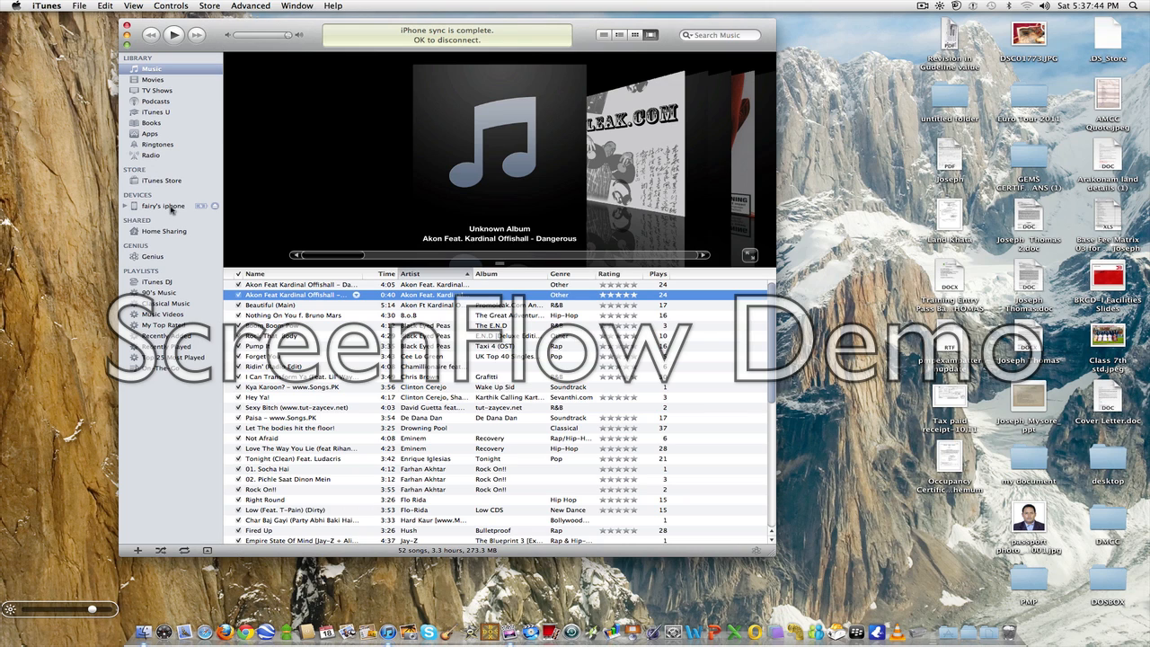
click(323, 285)
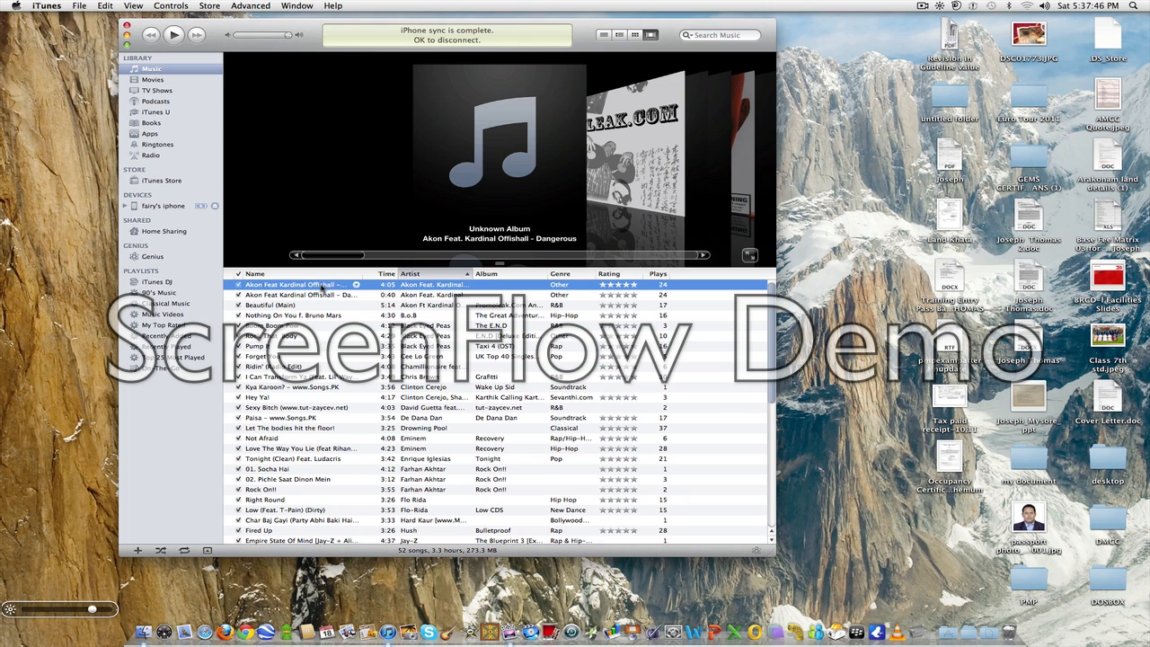
right_click(306, 288)
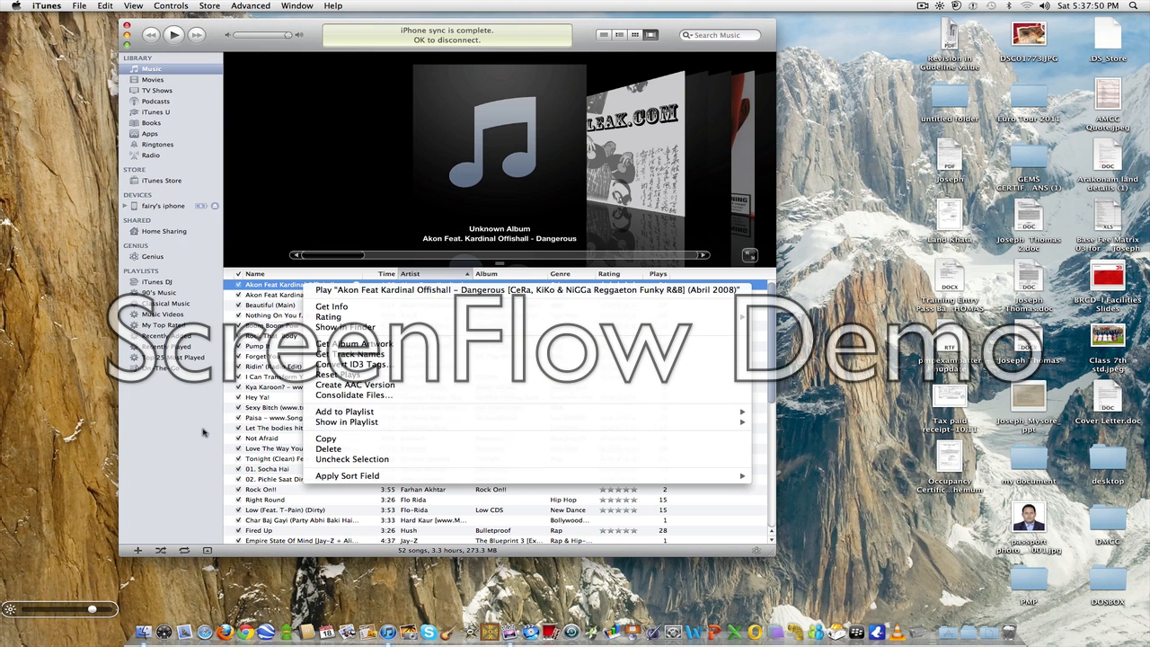
click(241, 387)
right_click(316, 292)
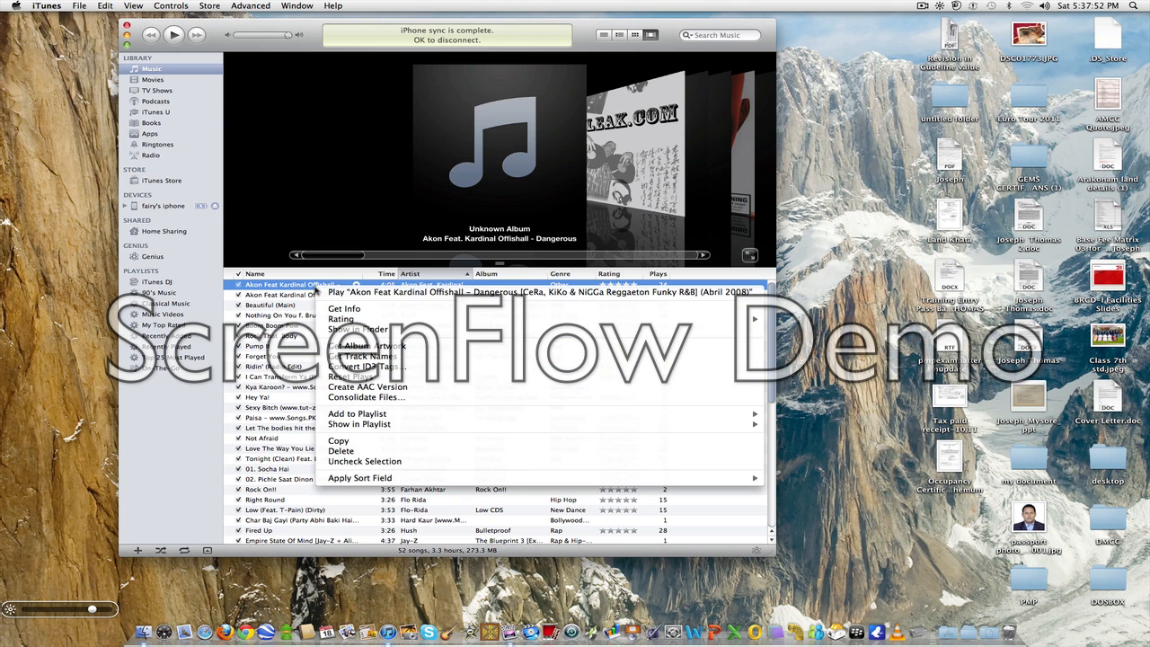
click(368, 309)
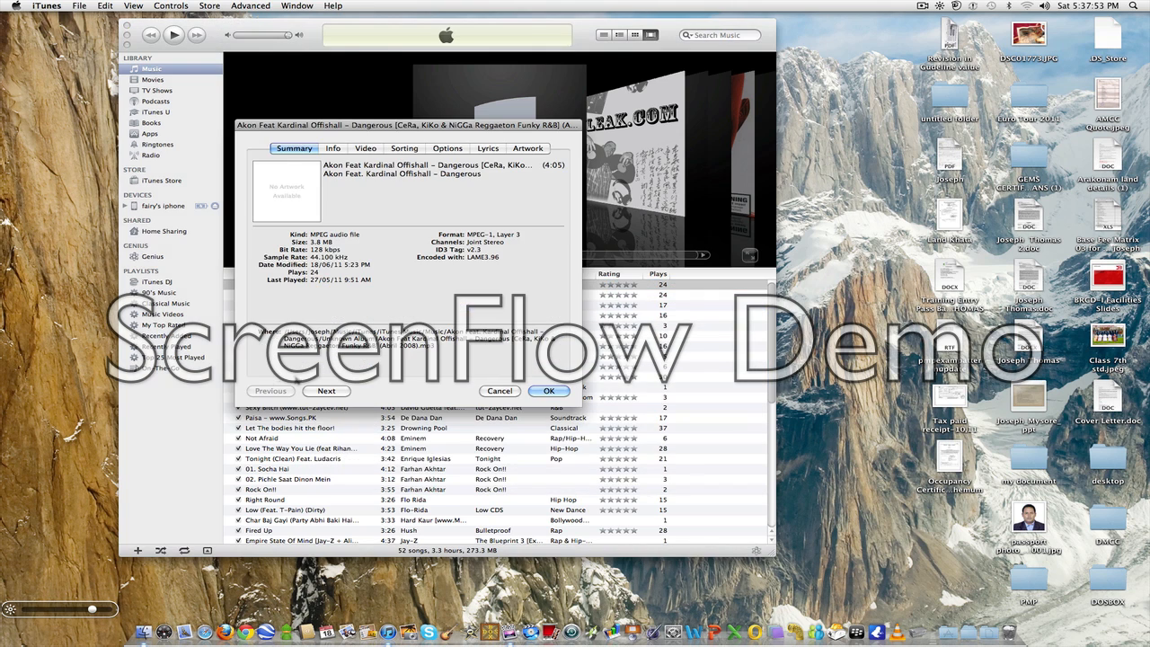
click(447, 148)
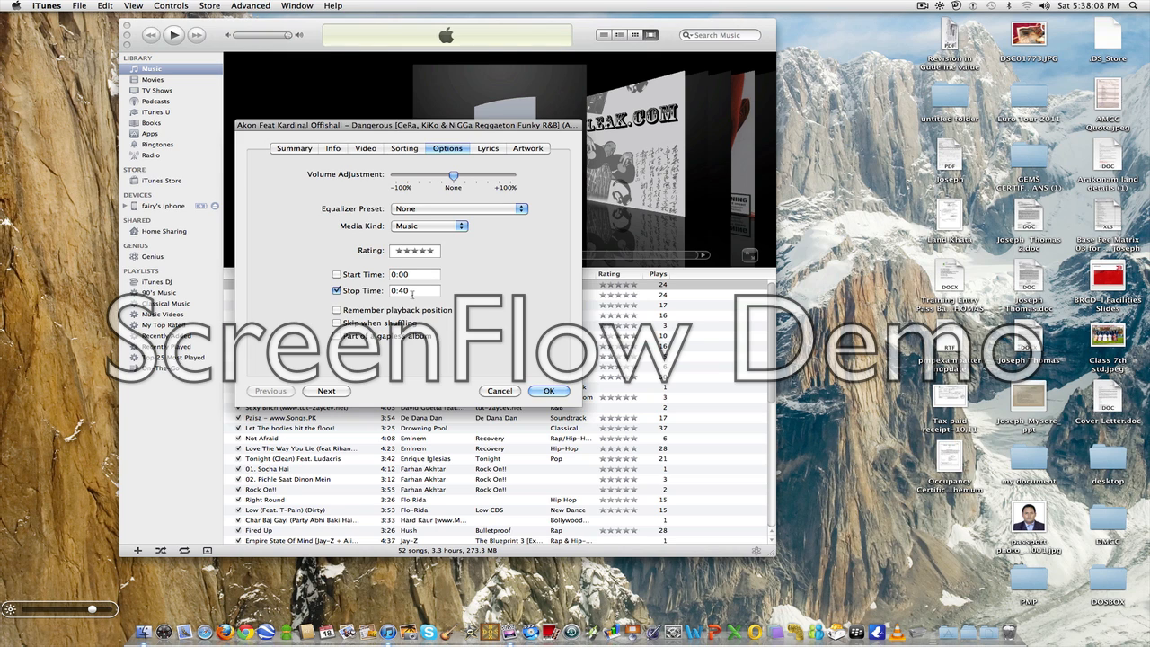
click(550, 392)
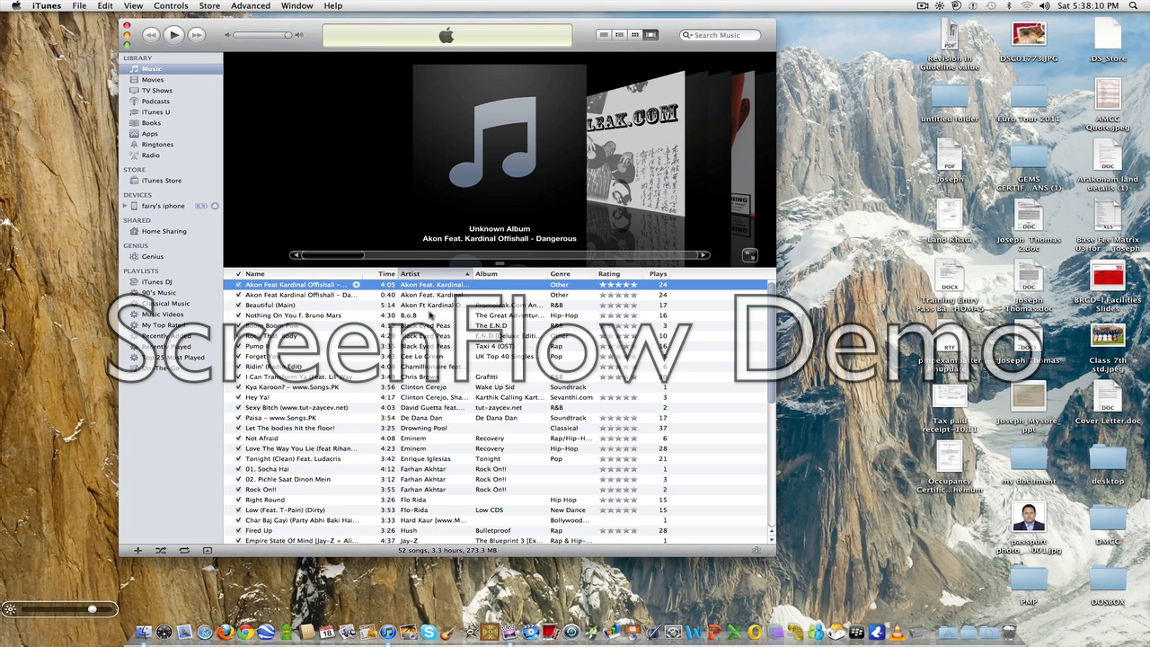
Step: Reveal the existing 0:40 version of "Dangerous" in Finder, inspect its folder and close the folder window
right_click(300, 288)
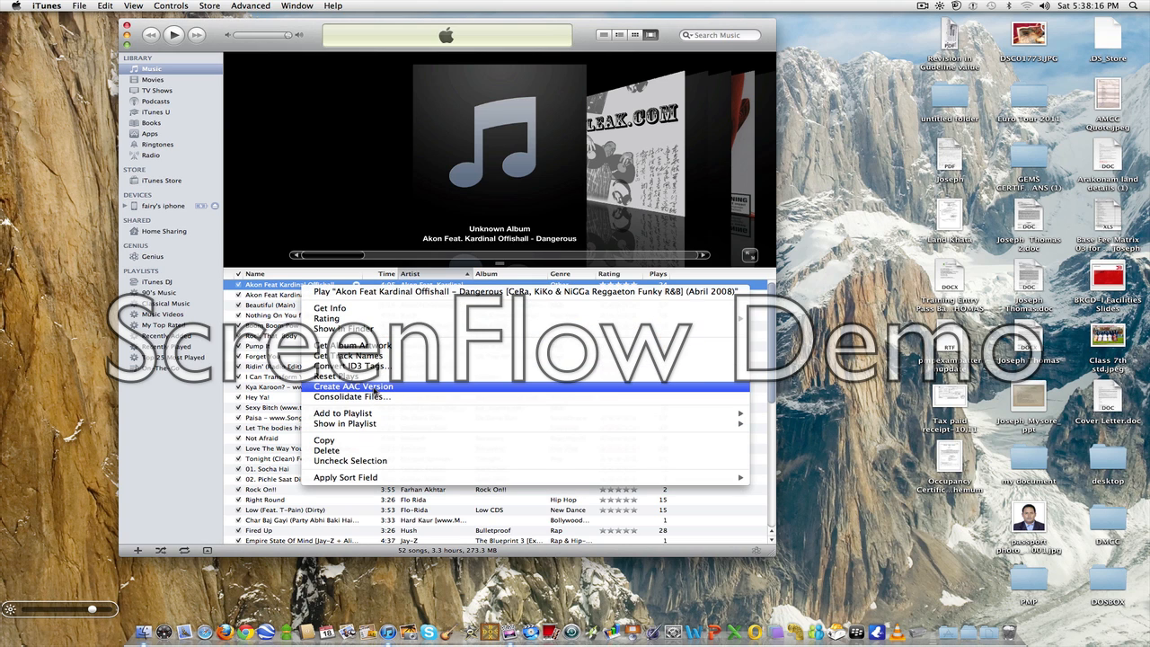
click(375, 389)
click(328, 296)
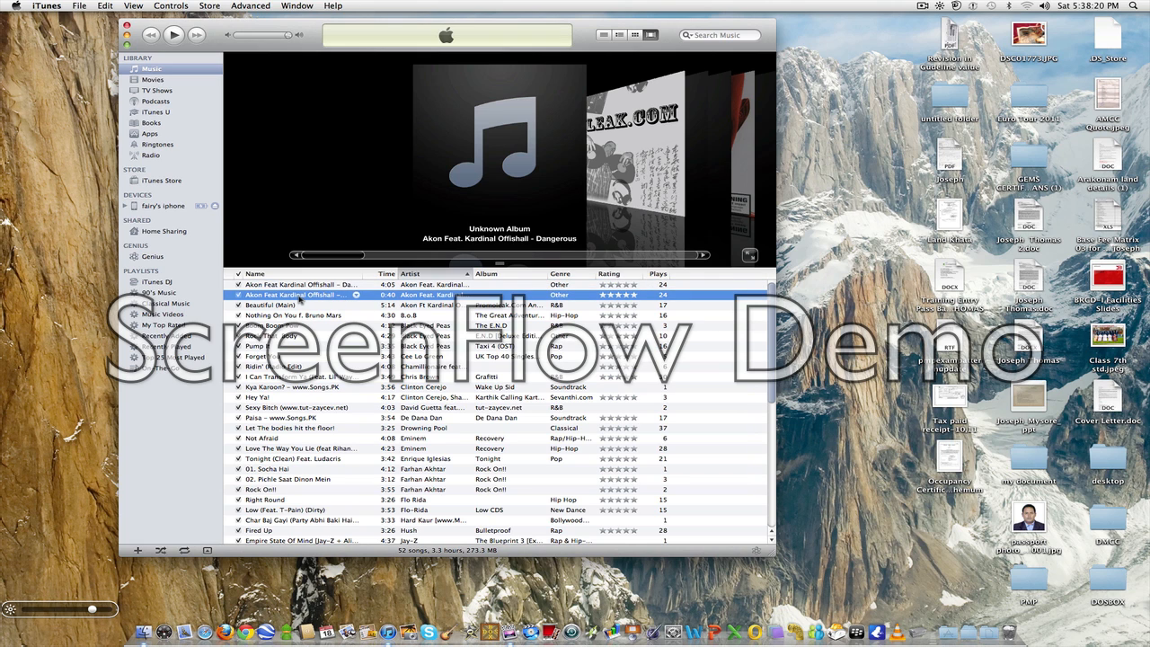
right_click(300, 301)
key(Escape)
right_click(297, 300)
click(359, 338)
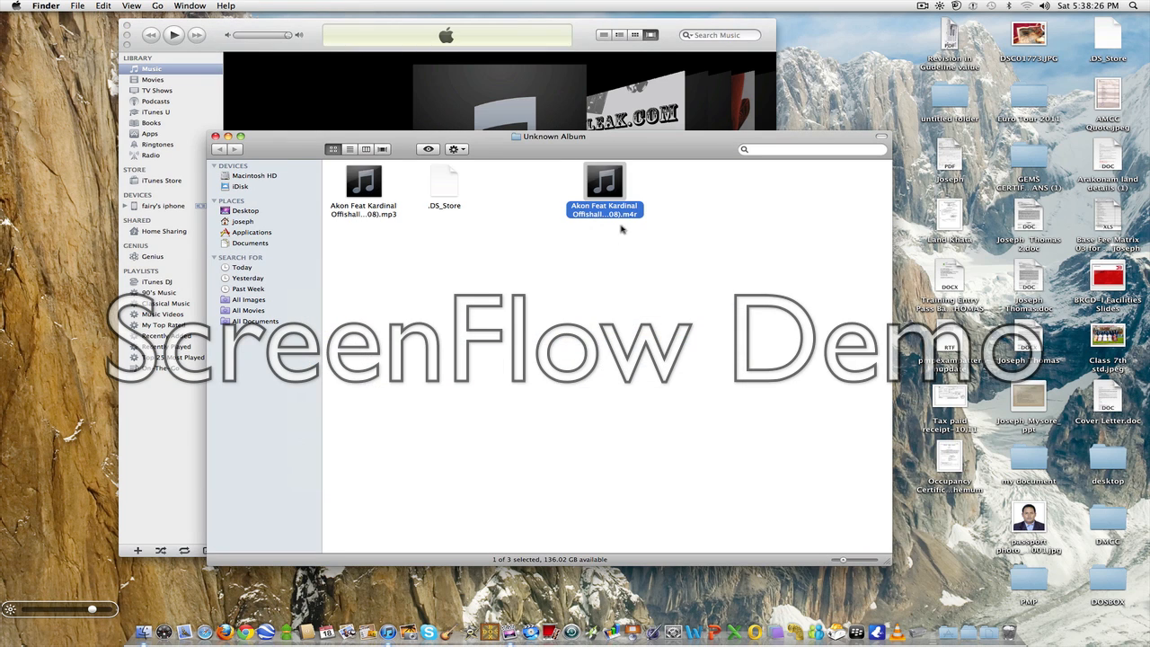
click(612, 265)
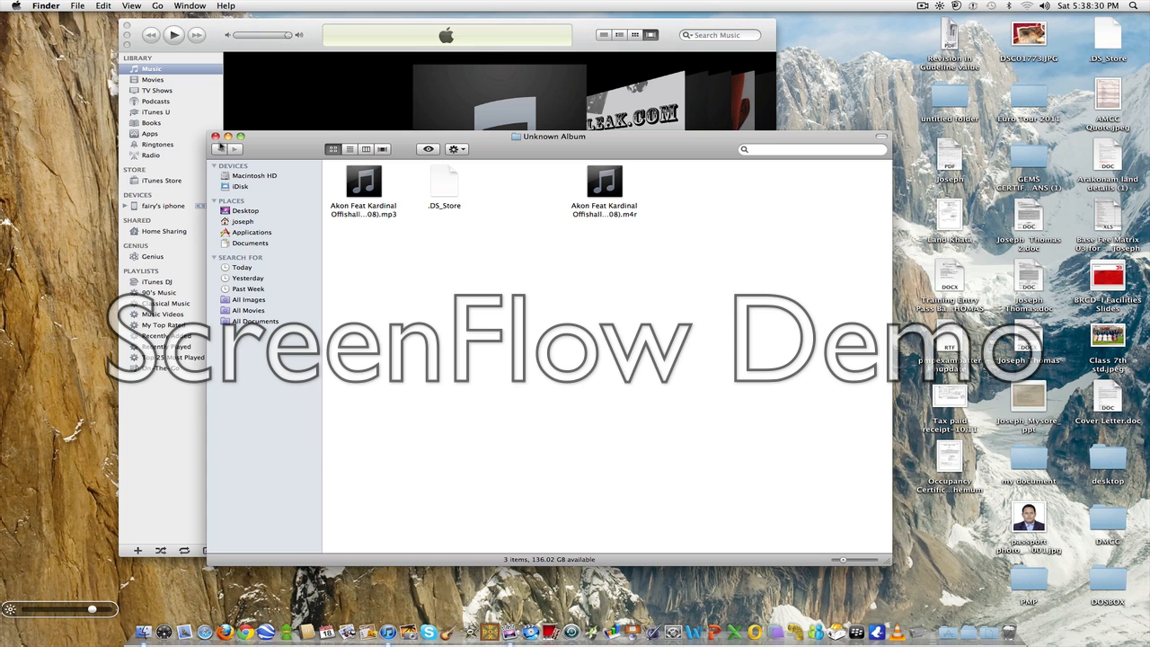
click(216, 136)
Step: Create an AAC version of the full-length Akon song "Dangerous"
right_click(310, 285)
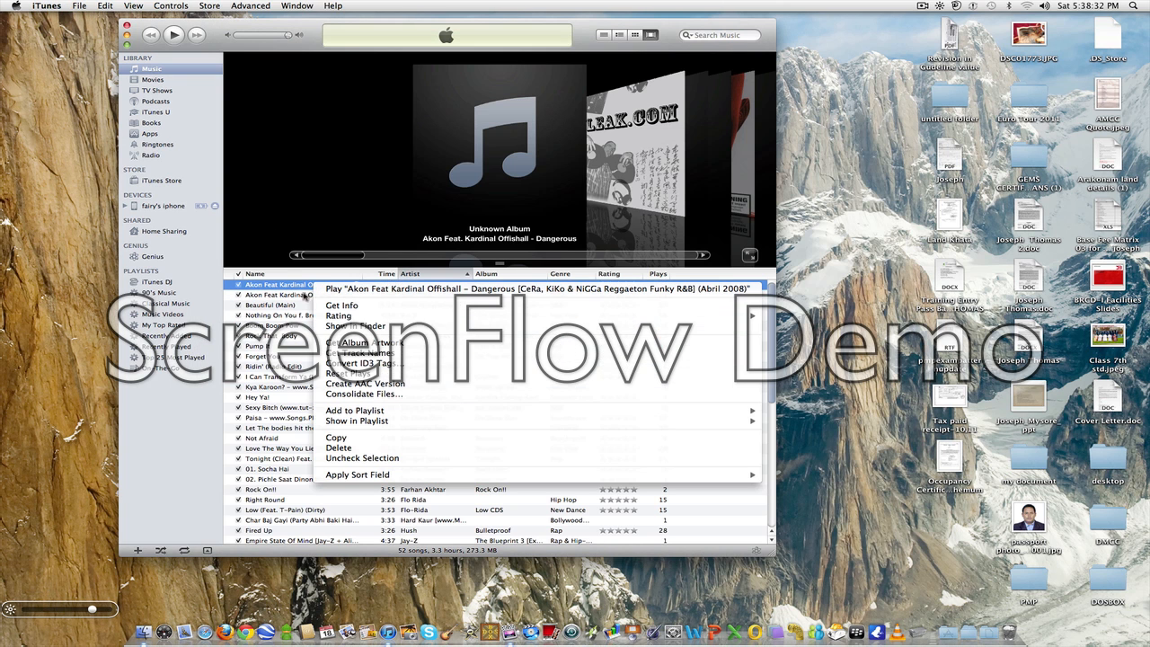
key(Down)
key(Down)
key(Down)
key(Down)
key(Down)
key(Down)
key(Down)
key(Down)
key(Up)
key(Up)
key(Up)
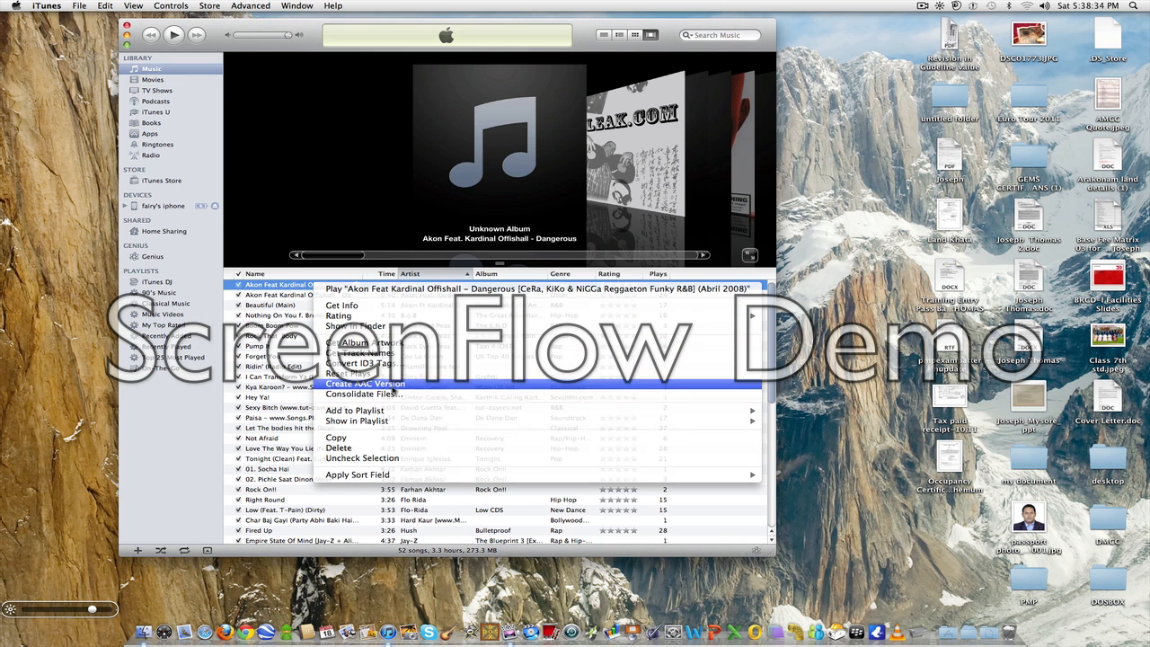
key(Return)
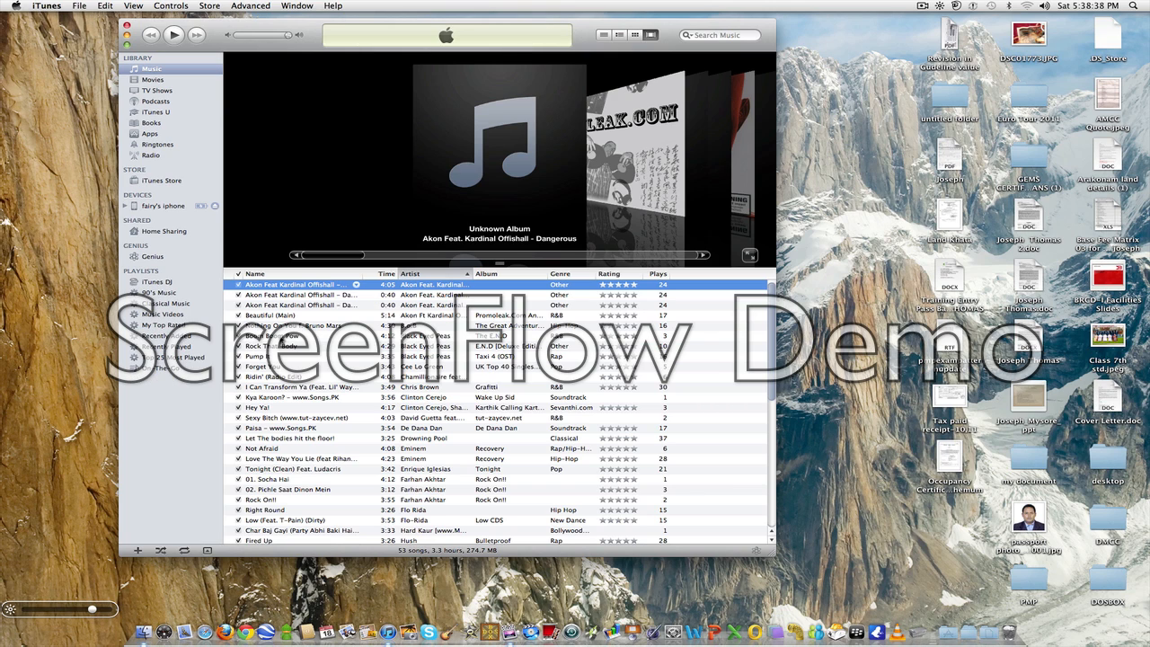
Step: Reveal the new 0:40 AAC version in Finder and open the file information for the .m4a file
click(322, 296)
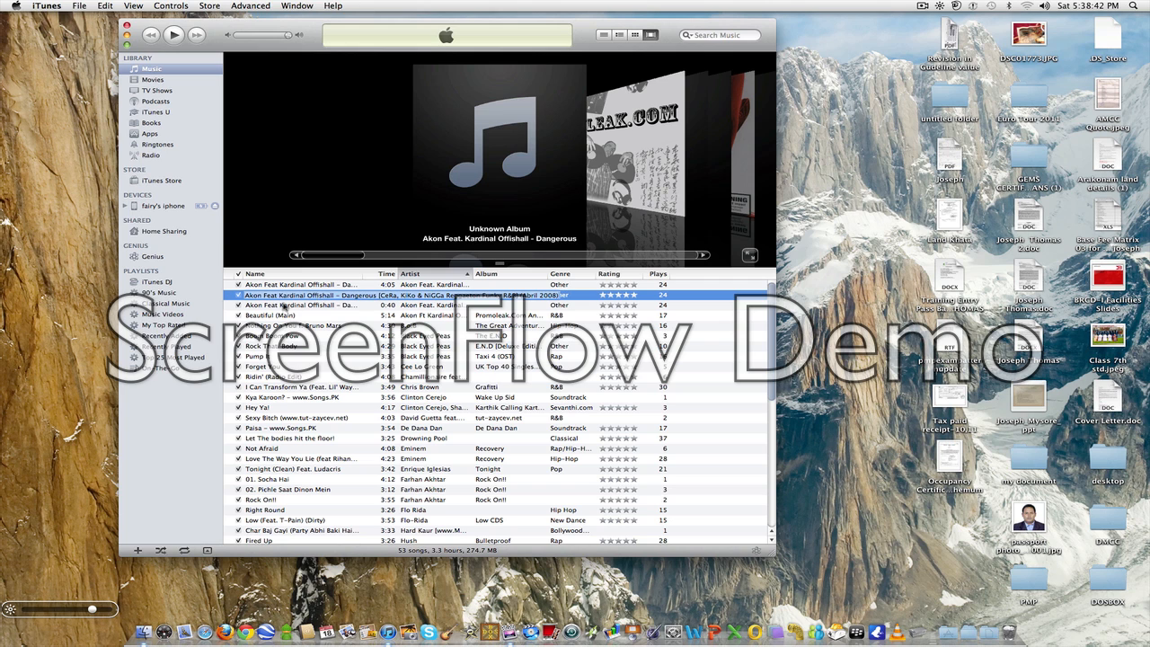
right_click(311, 296)
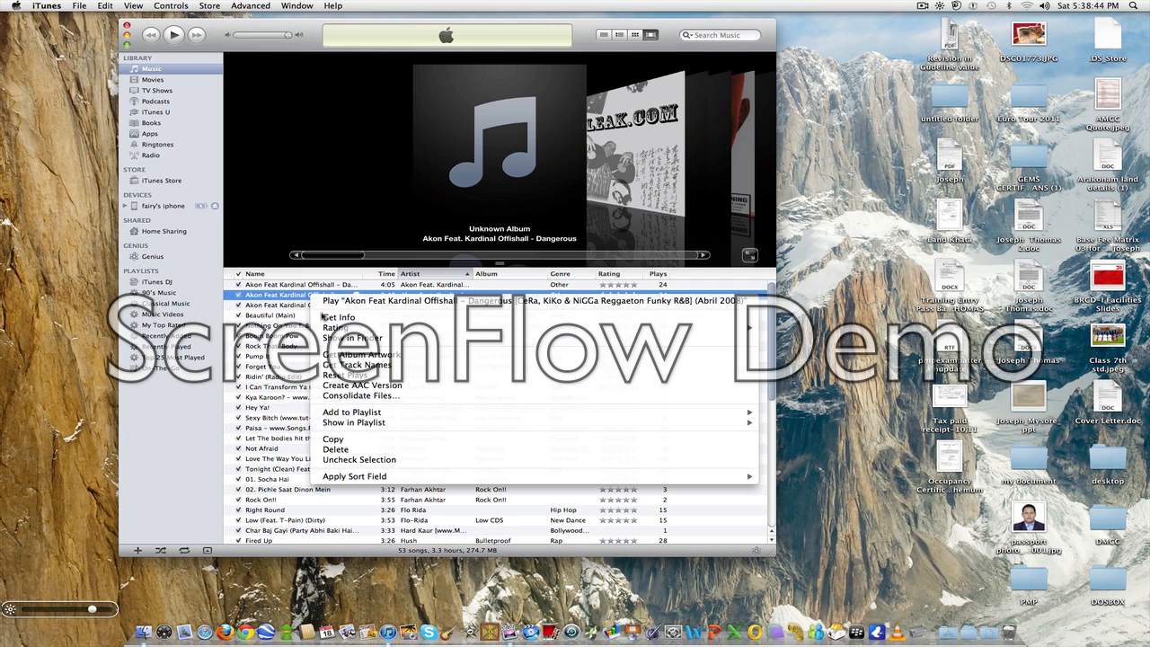
click(349, 338)
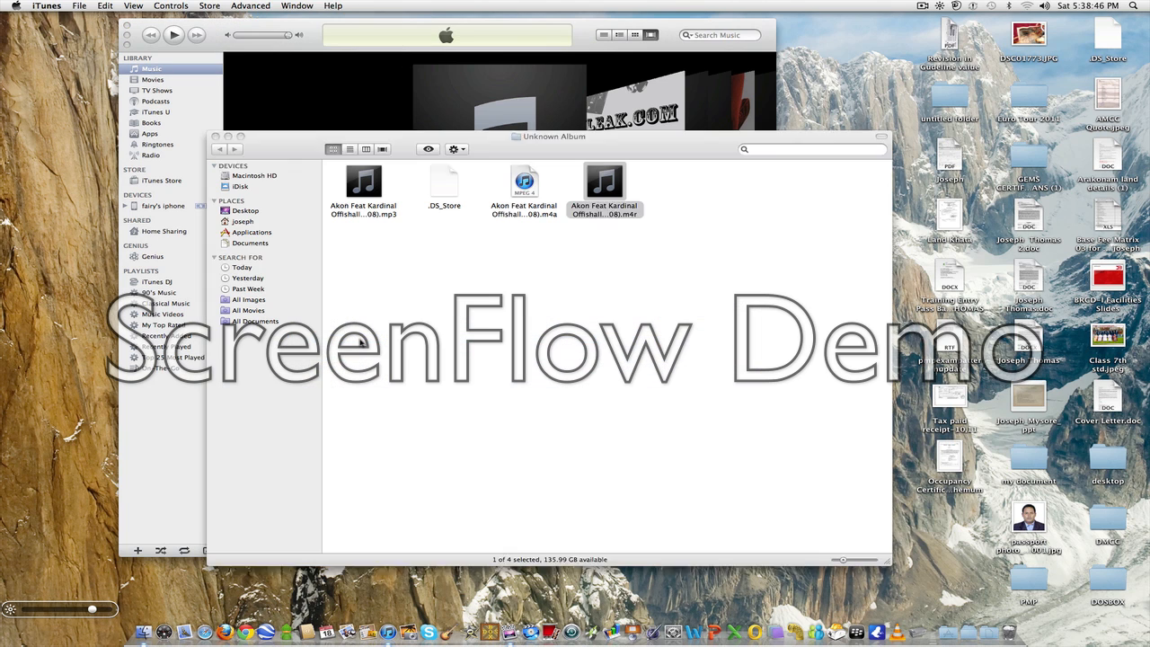
click(575, 288)
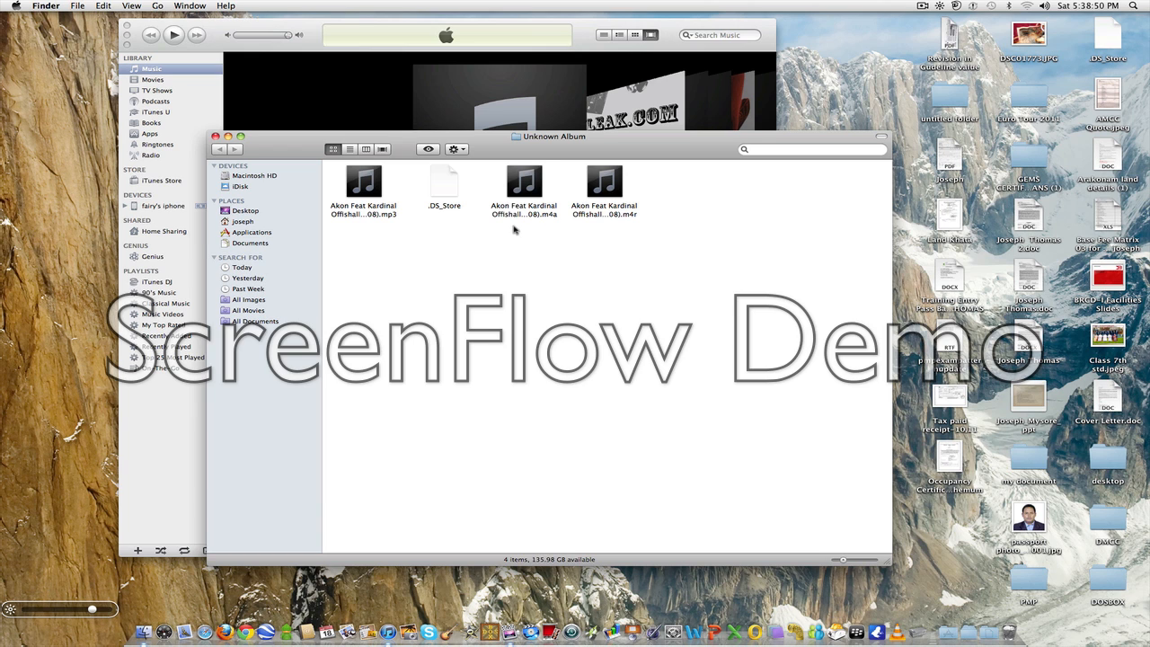
click(522, 218)
right_click(521, 217)
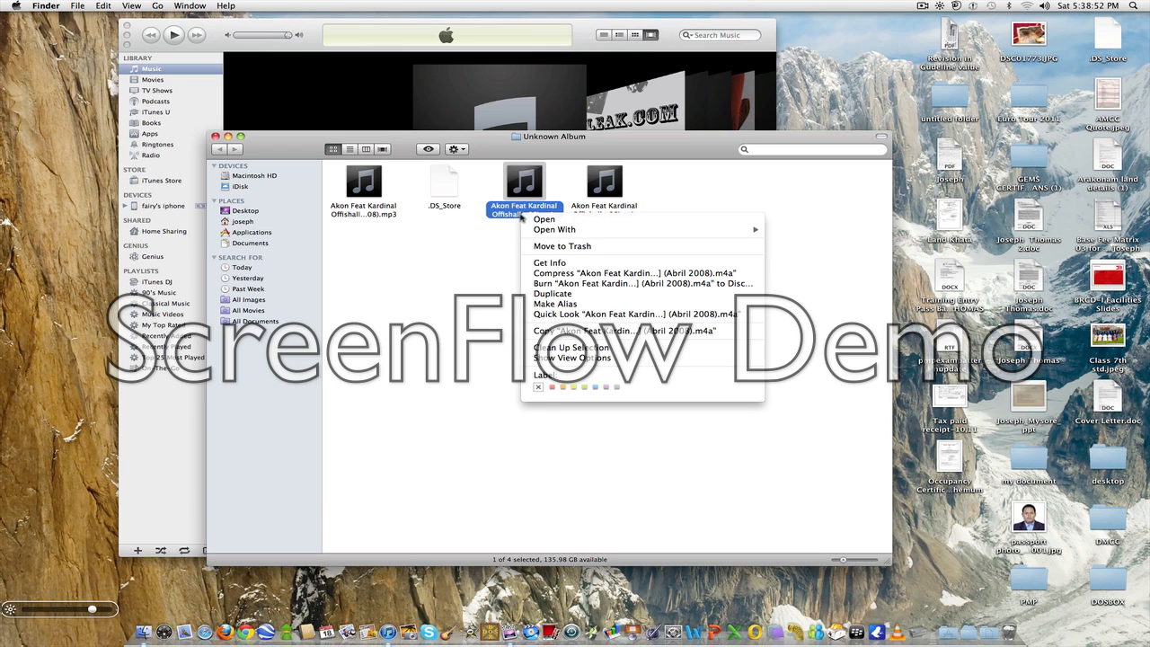
click(568, 262)
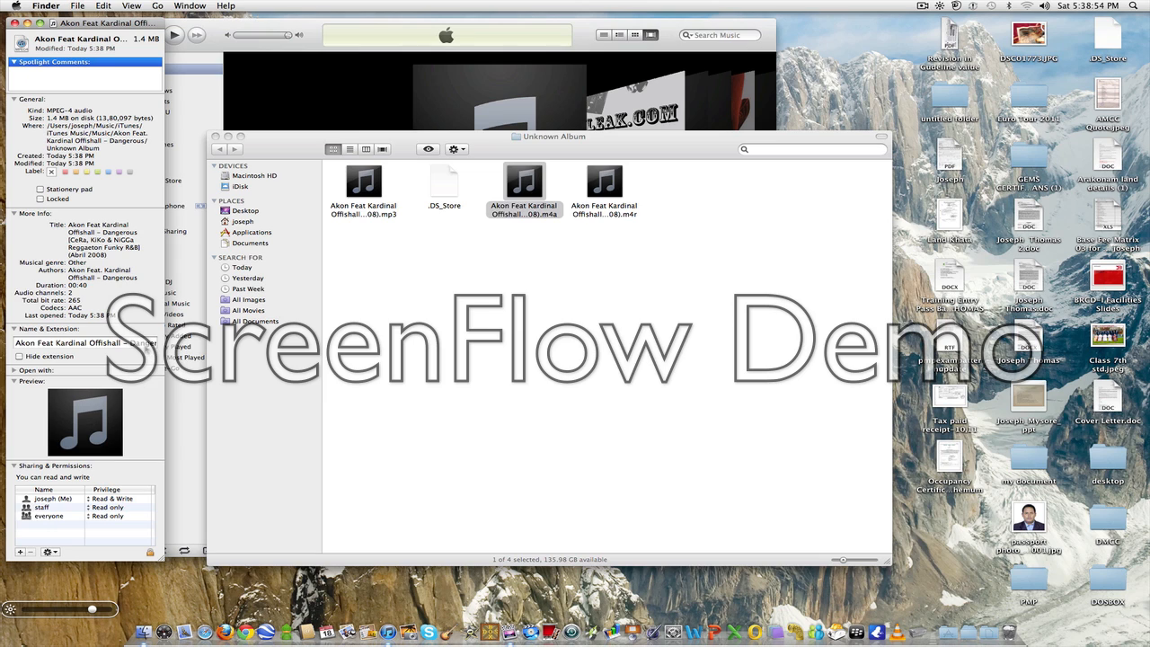
Step: Try to change the .m4a file's extension to .m4r while keeping the rest of its name
click(149, 343)
key(Right)
key(Right)
key(Right)
key(Right)
key(Right)
key(Right)
key(Right)
key(Right)
key(Right)
key(Right)
key(Right)
key(Right)
key(Right)
key(Right)
key(Right)
key(Right)
key(Right)
key(Right)
key(Right)
key(Right)
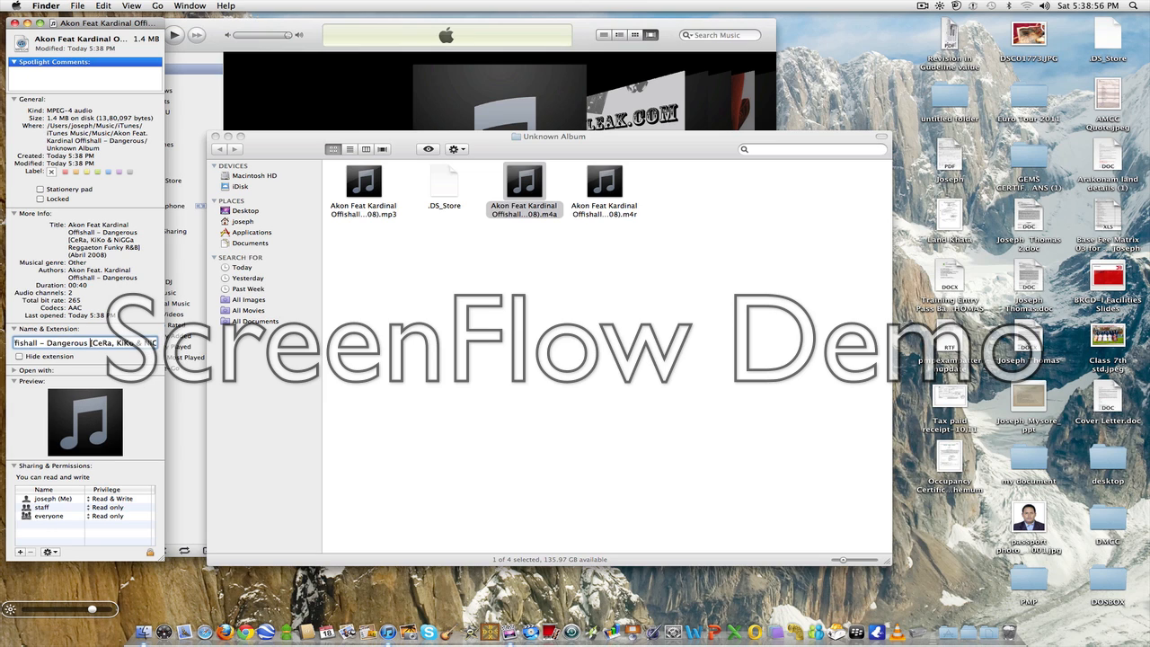
key(Right)
key(Right)
key(Right)
key(Right)
key(Right)
key(Right)
key(Right)
key(Right)
key(Right)
key(Right)
key(Right)
key(Right)
key(Right)
key(Right)
key(Right)
key(Right)
key(Right)
key(Right)
key(Right)
key(Right)
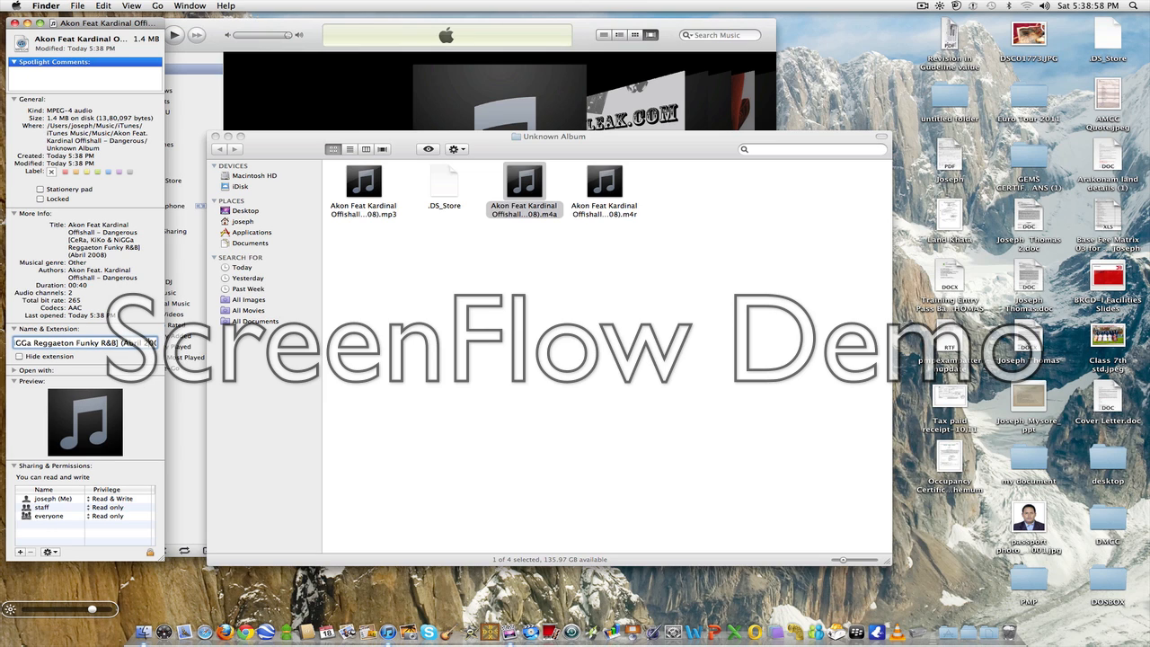
key(Right)
key(Right)
key(Right)
key(Right)
key(Right)
key(Right)
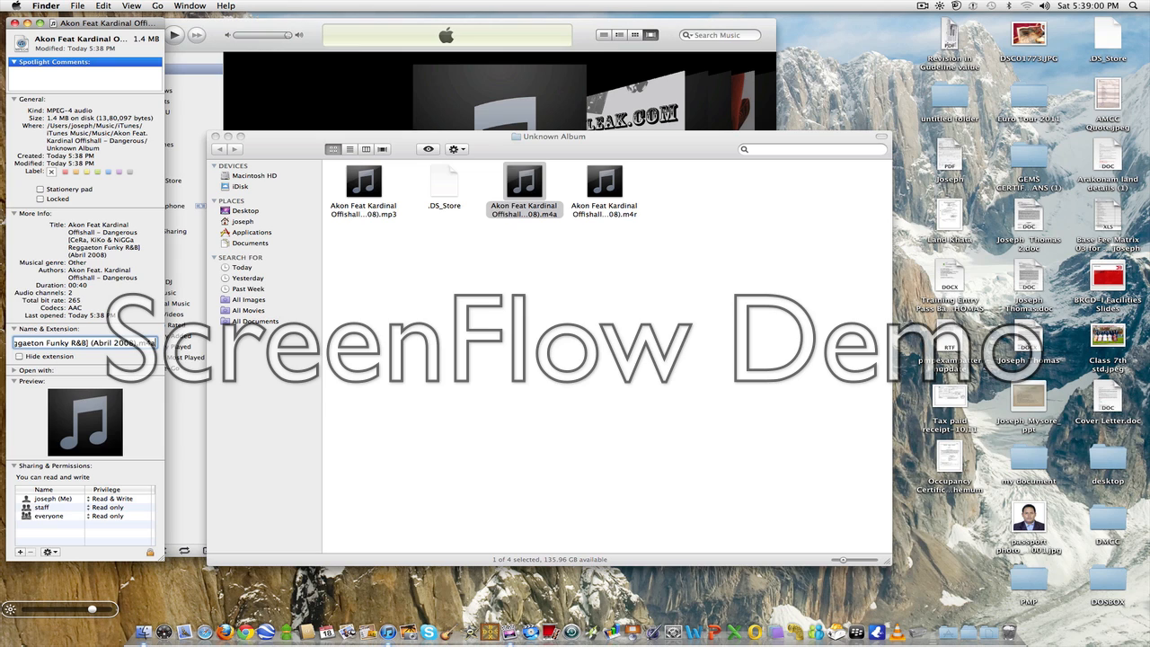
key(BackSpace)
text(r)
key(Return)
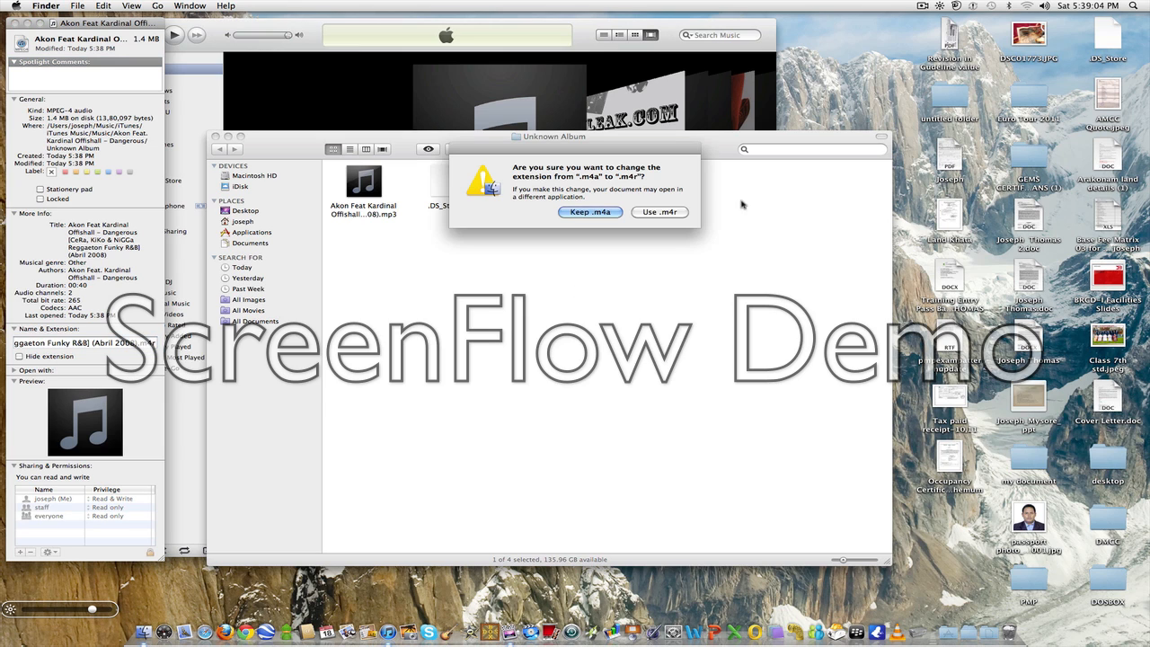
click(667, 215)
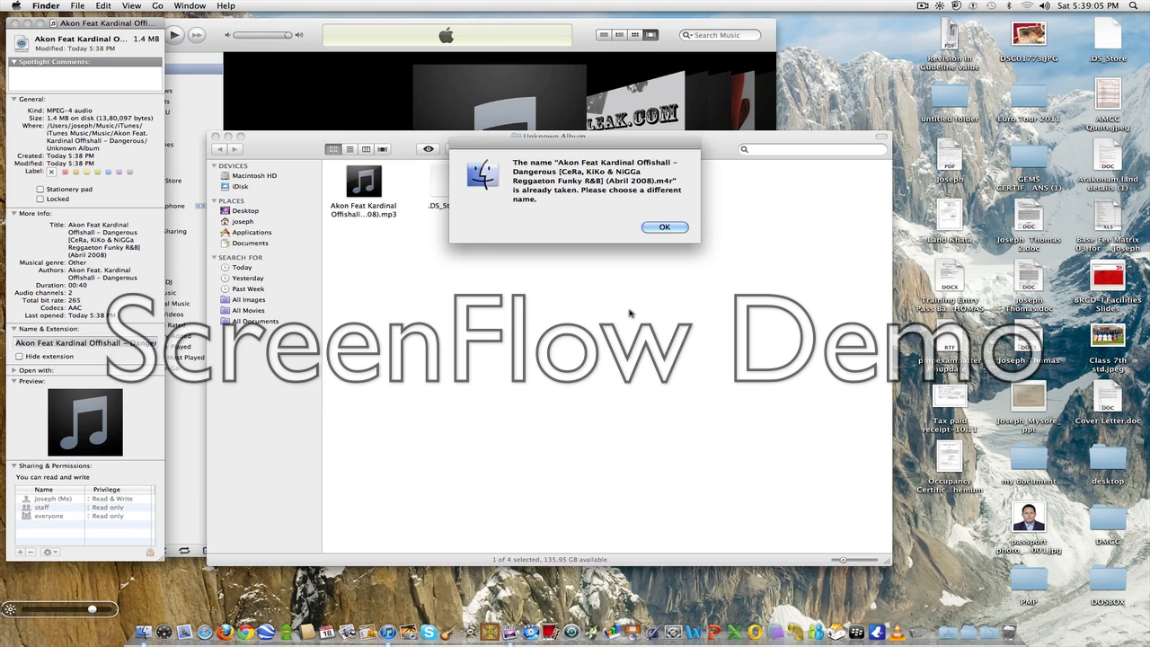
click(663, 229)
Step: Rename the .m4a file by removing "(Abril 2008)" and changing its extension to .m4r, then close its information window
click(128, 347)
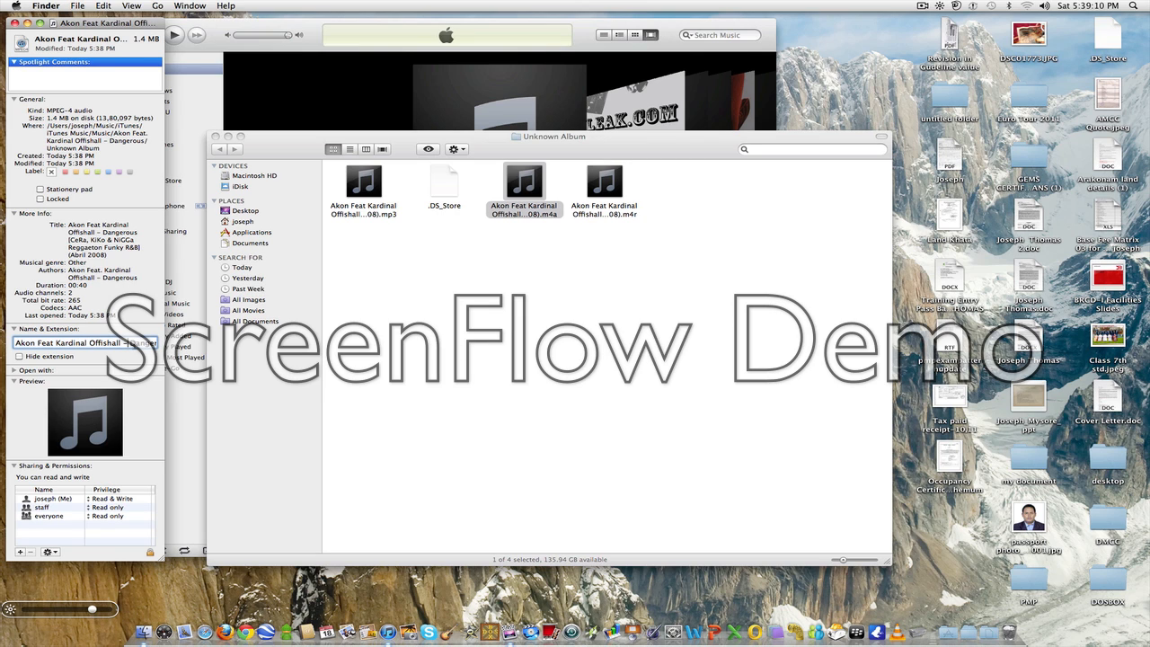
key(Right)
key(Right)
key(Right)
key(Right)
key(Right)
key(Right)
key(Right)
key(Right)
key(Right)
key(Right)
key(Right)
key(Right)
key(Right)
key(Right)
key(Right)
key(Right)
key(Right)
key(Right)
key(Right)
key(Right)
key(Right)
key(Right)
key(Right)
key(Right)
key(Right)
key(Right)
key(Right)
key(Right)
key(Right)
key(Right)
key(Right)
key(Right)
key(Right)
key(Right)
key(Right)
key(Right)
key(Right)
key(Right)
key(BackSpace)
key(BackSpace)
key(BackSpace)
key(BackSpace)
key(BackSpace)
key(BackSpace)
key(BackSpace)
key(BackSpace)
key(BackSpace)
key(BackSpace)
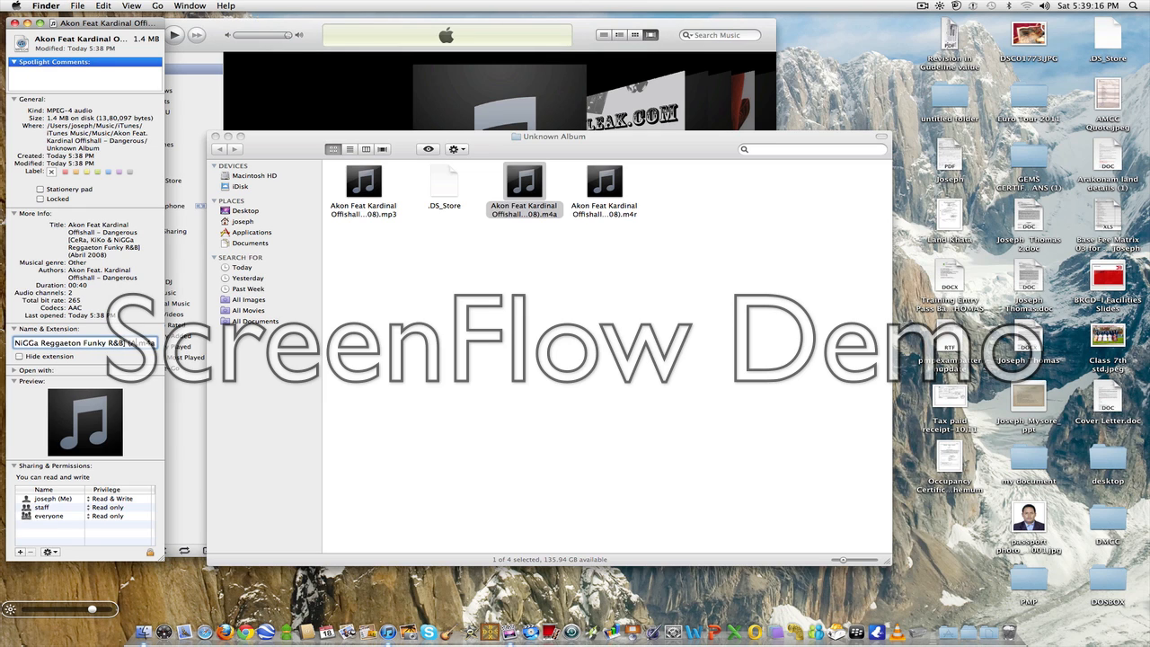
key(BackSpace)
key(BackSpace)
key(BackSpace)
key(BackSpace)
text(r)
key(Return)
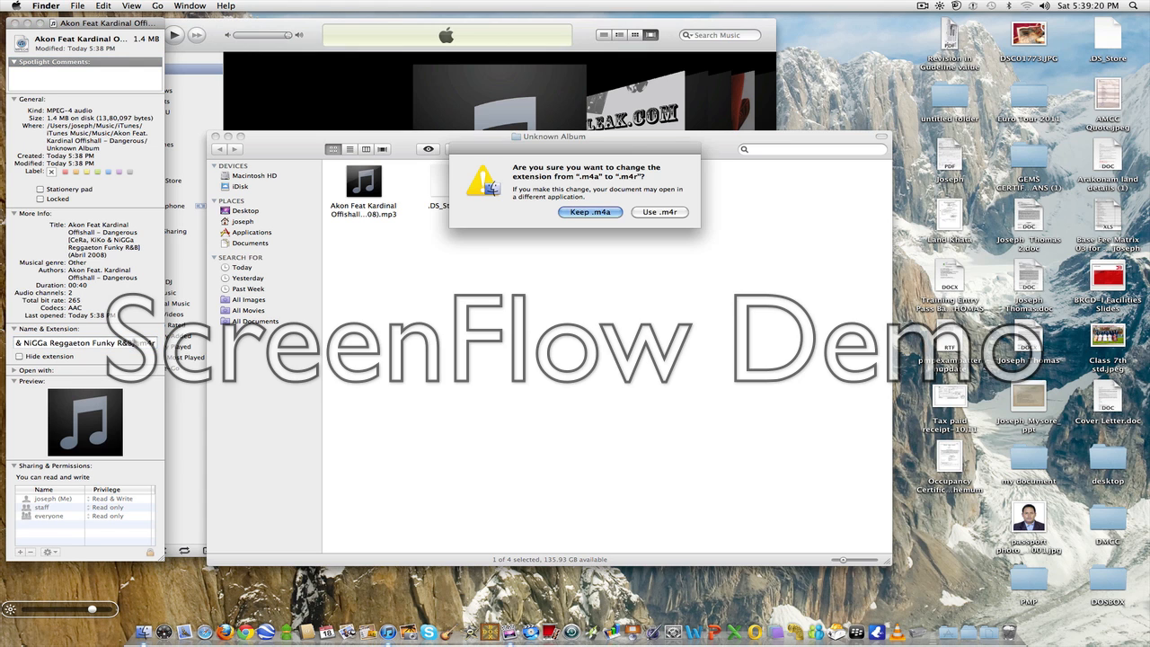
click(672, 214)
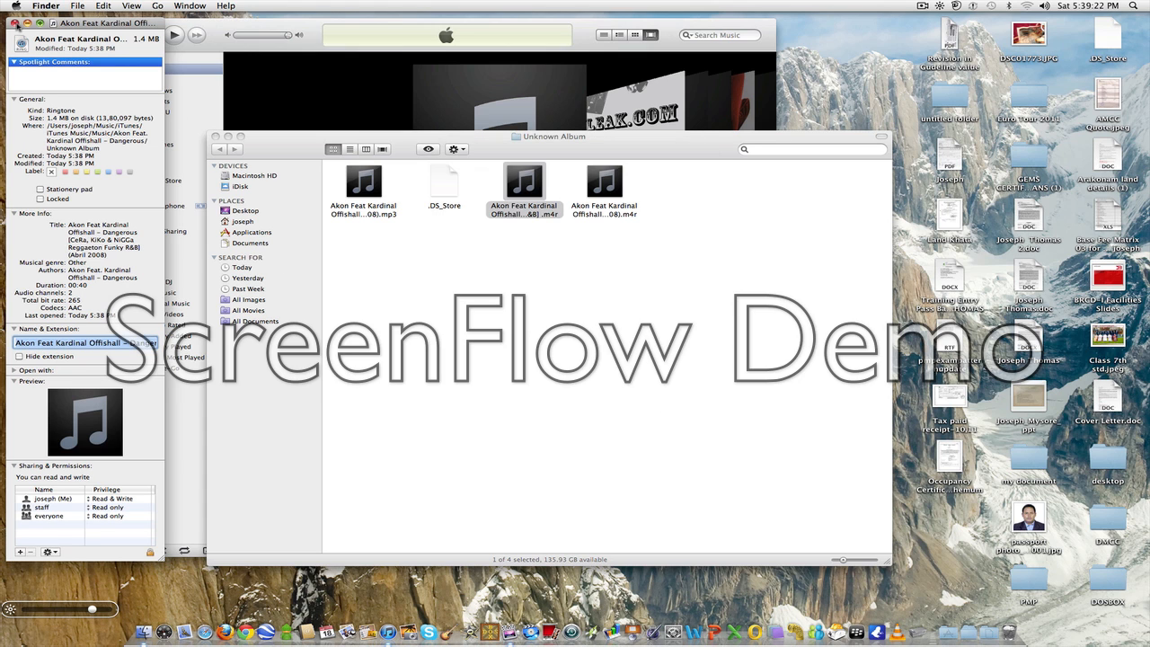
click(13, 23)
Step: Move the Unknown Album folder window aside and minimise it
click(585, 314)
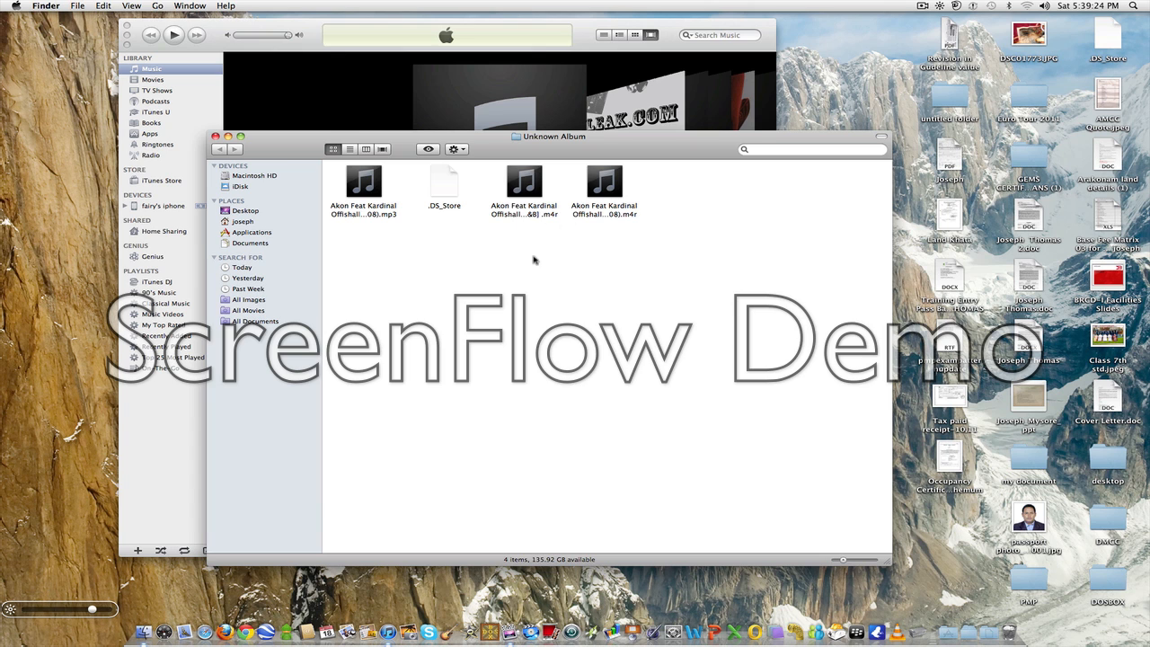
drag(578, 149, 674, 159)
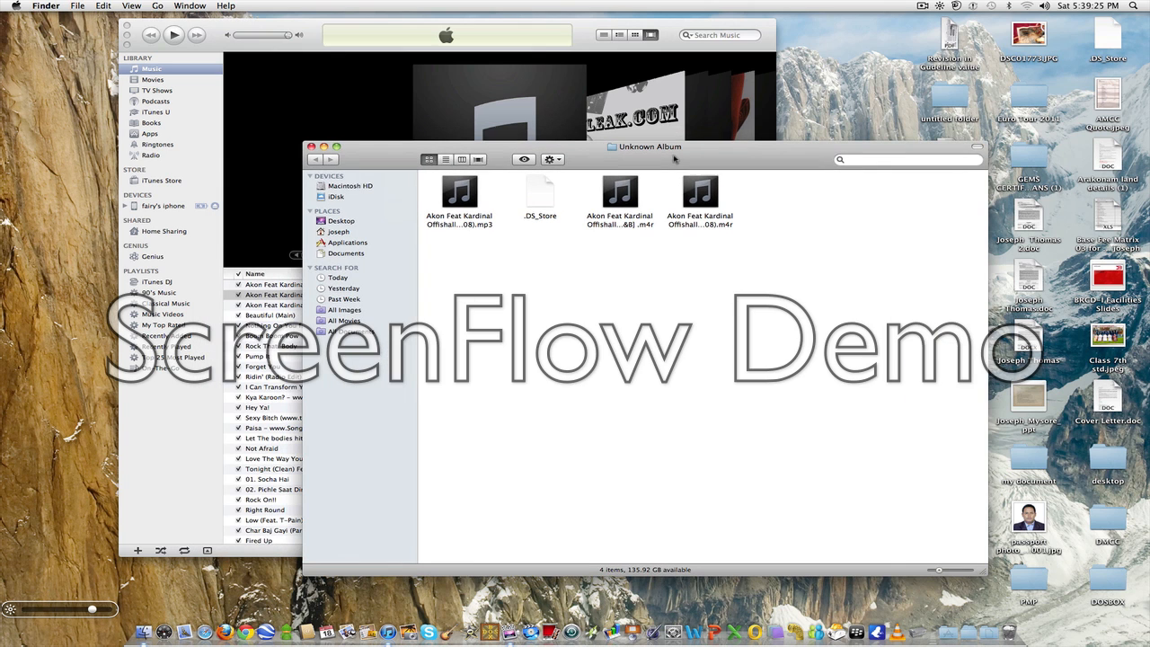
click(323, 147)
Step: Remove the newly created 0:40 version of "Dangerous" from the iTunes music library
click(293, 301)
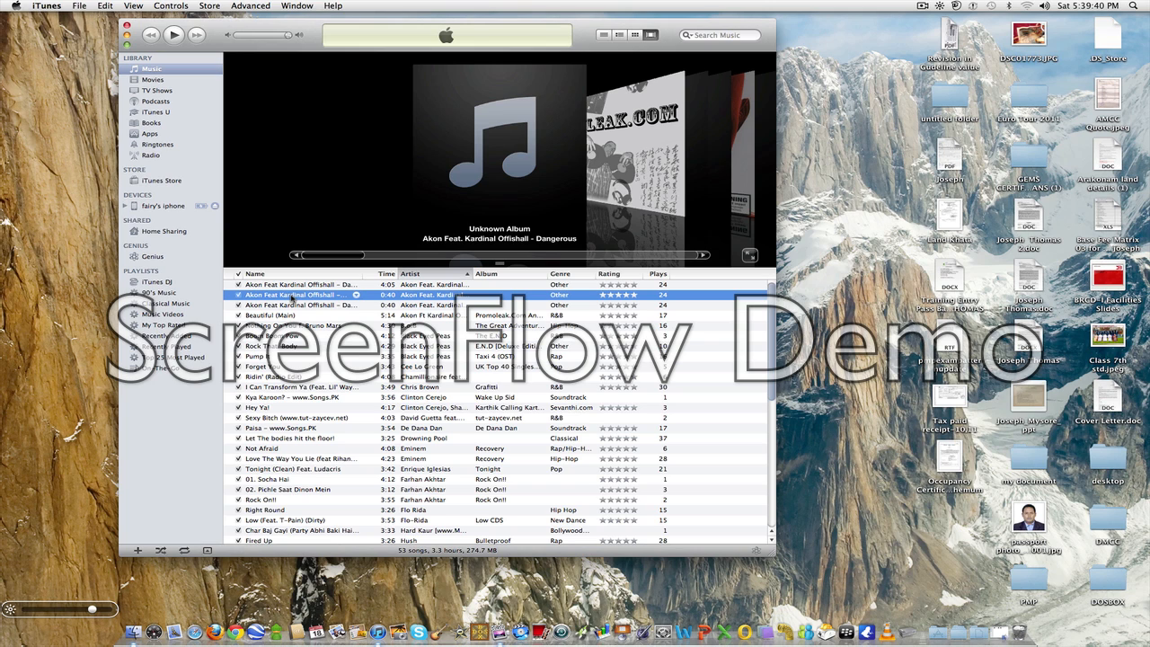
right_click(292, 296)
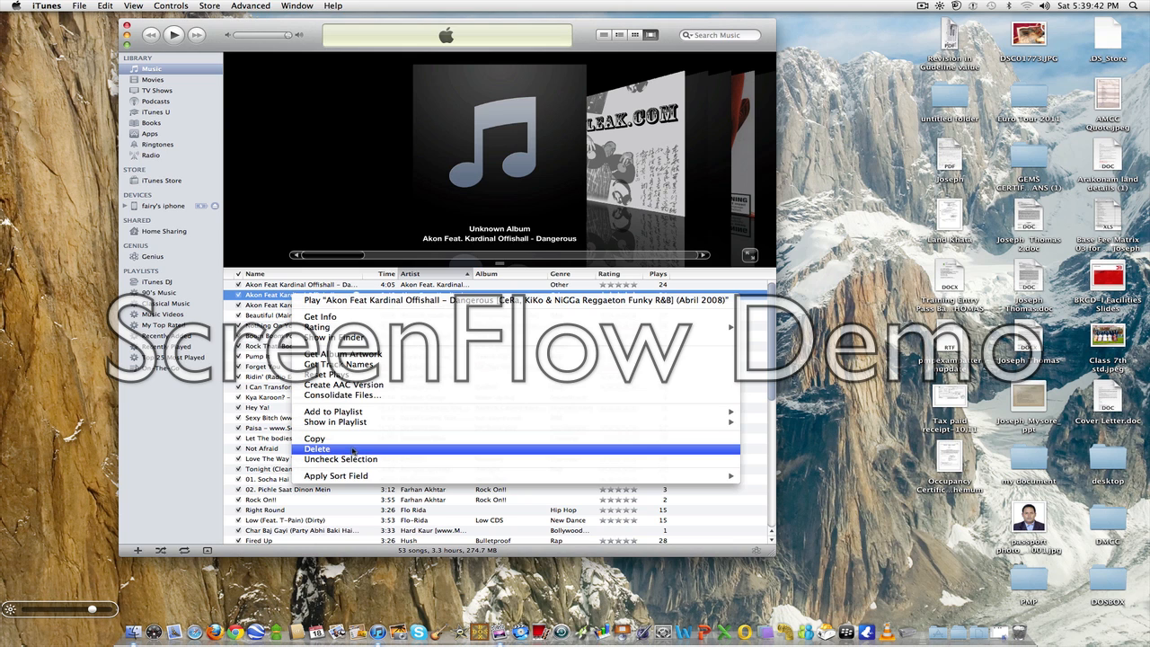
click(353, 450)
key(Return)
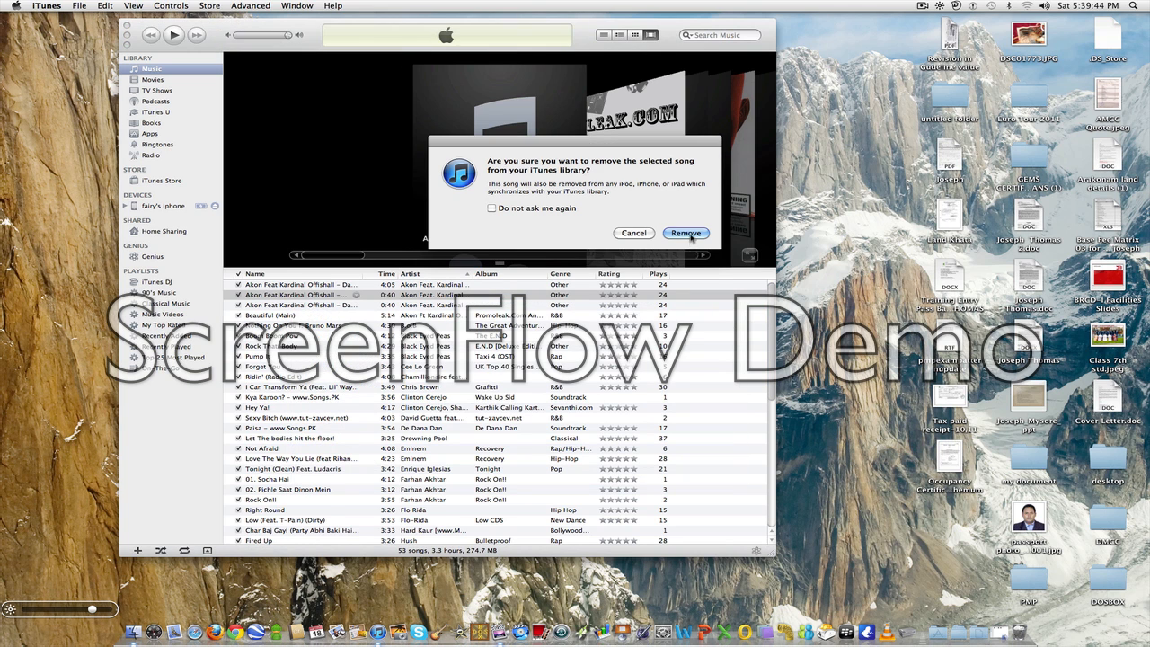
click(676, 217)
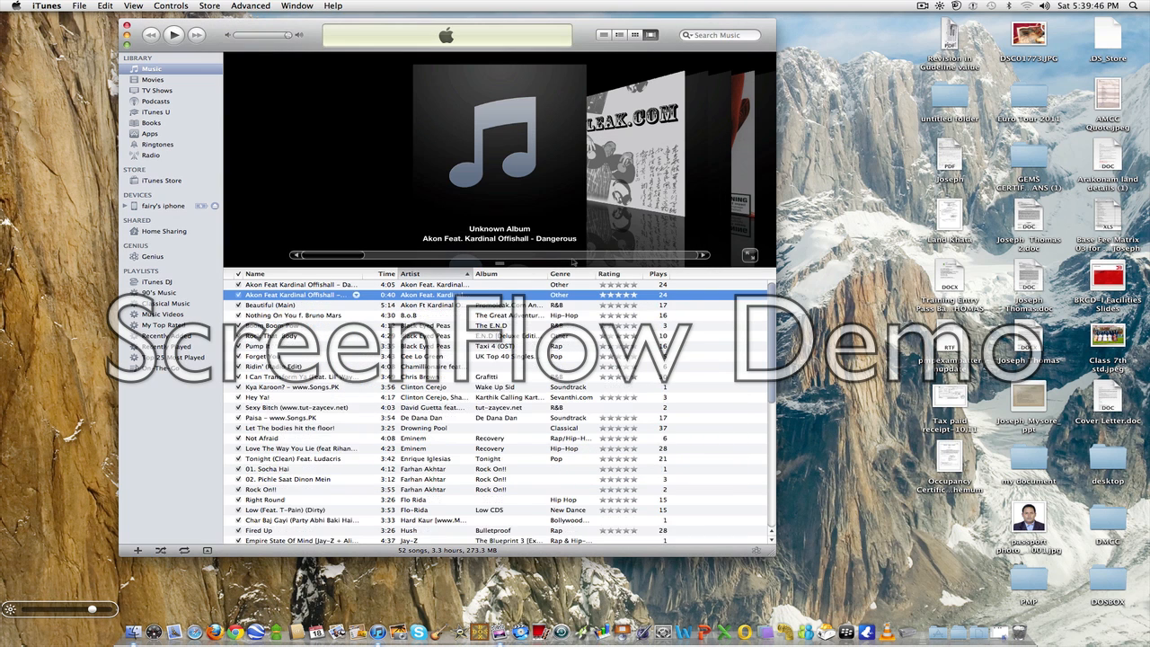
Step: Delete the 0:40 version of "Dangerous" and its file to the Trash, briefly checking the Unknown Album folder before minimising it
right_click(305, 299)
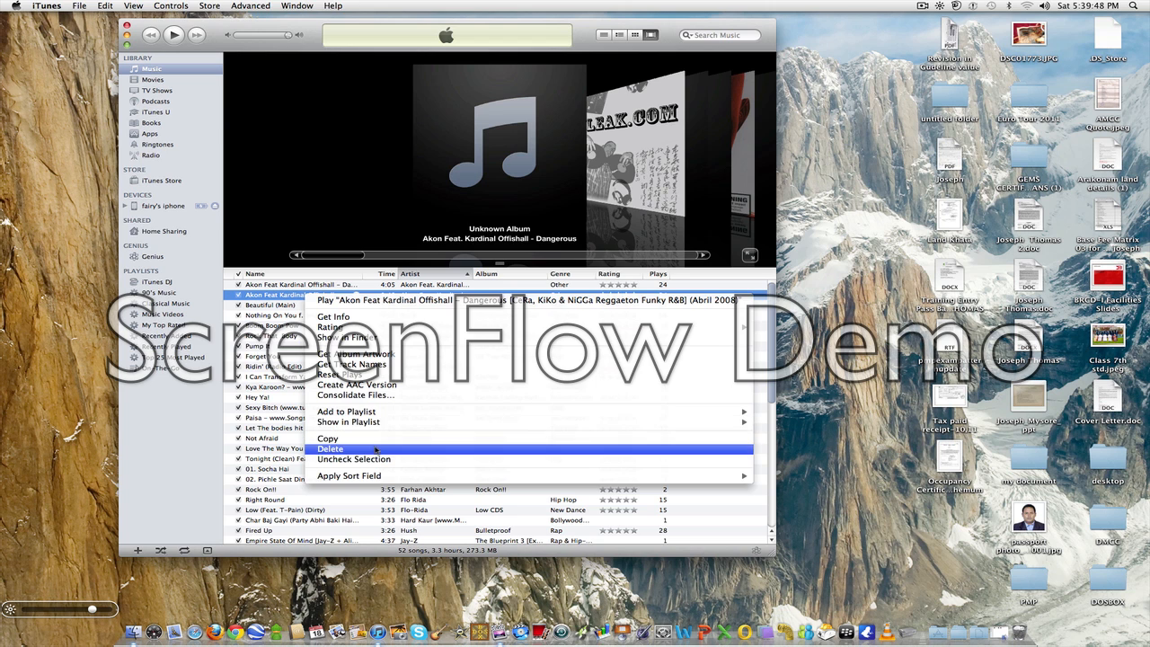
click(373, 449)
click(686, 233)
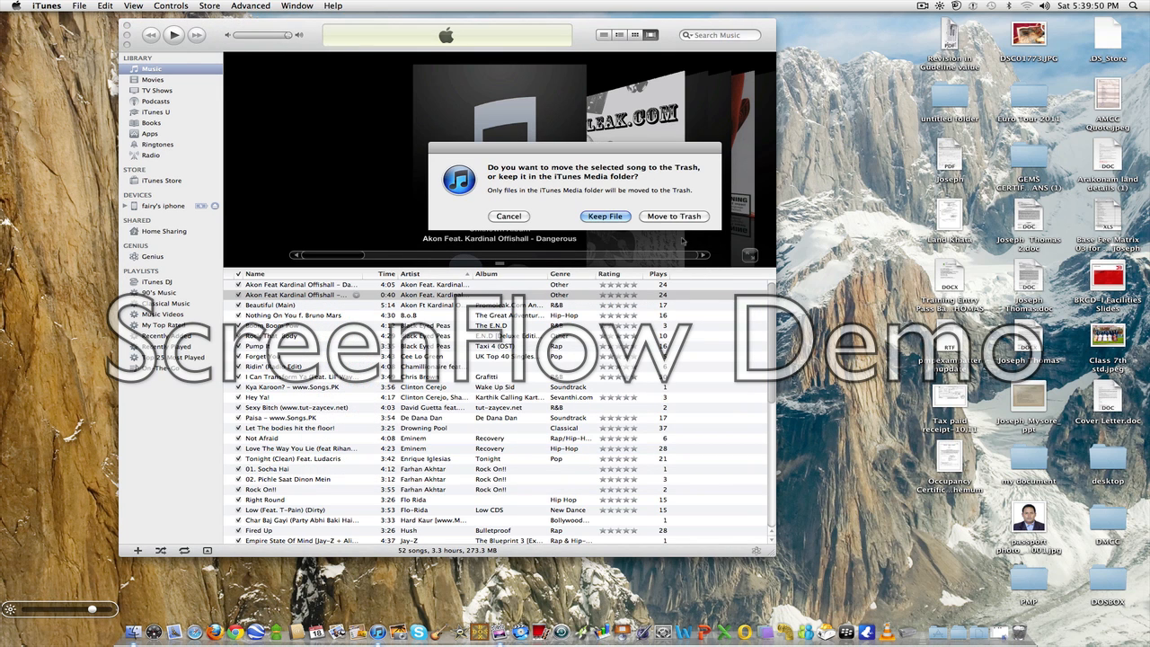
click(683, 218)
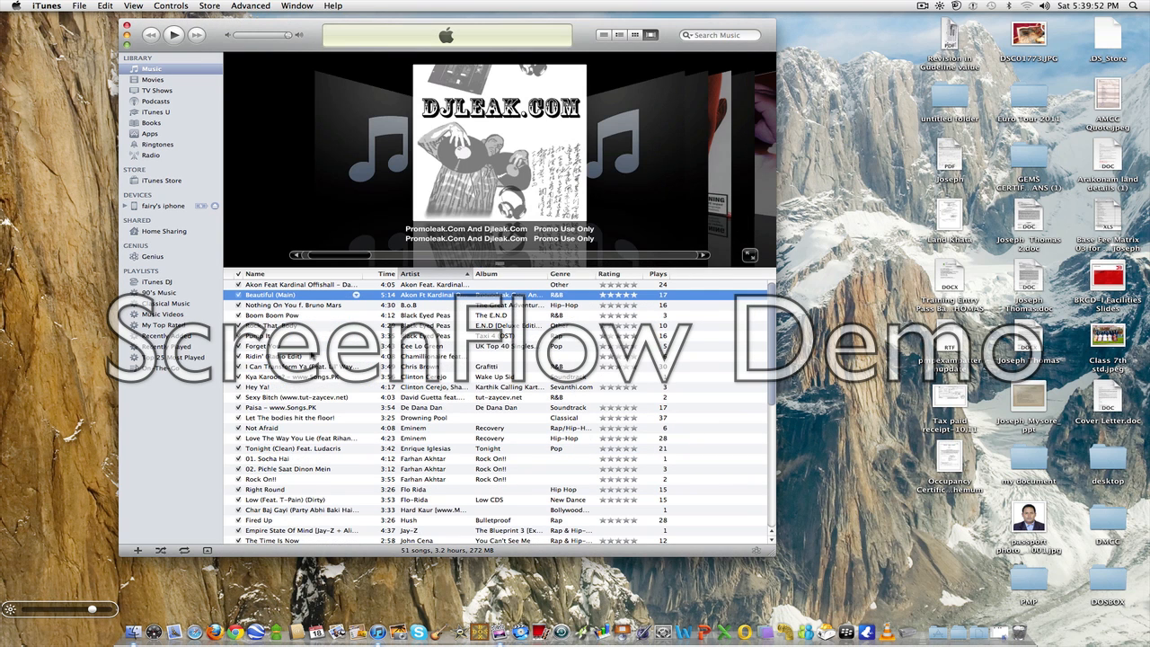
click(1014, 622)
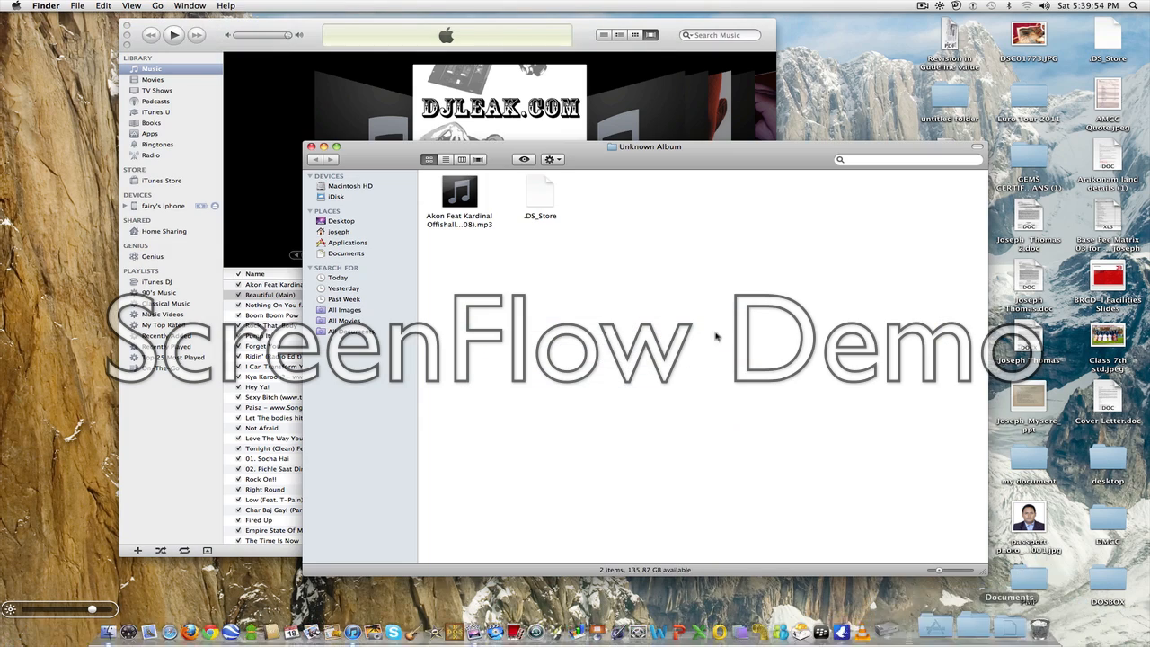
click(324, 147)
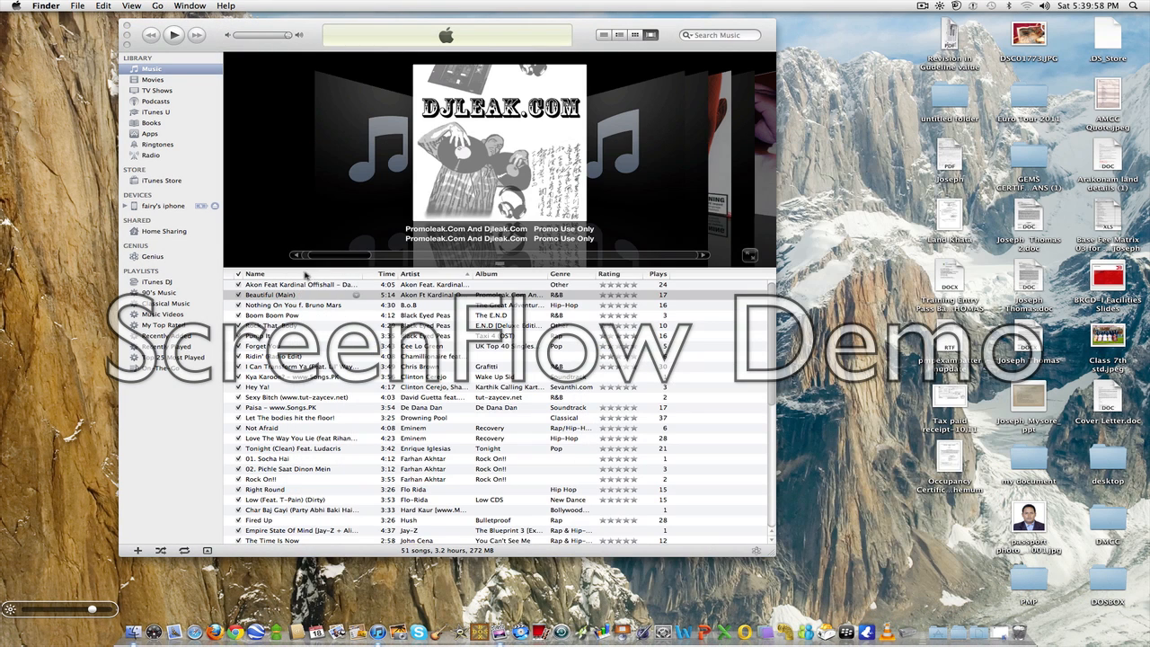
Step: Create an AAC version of the 4:05 "Dangerous" track and show the new 0:40 version in Finder
click(306, 284)
right_click(306, 286)
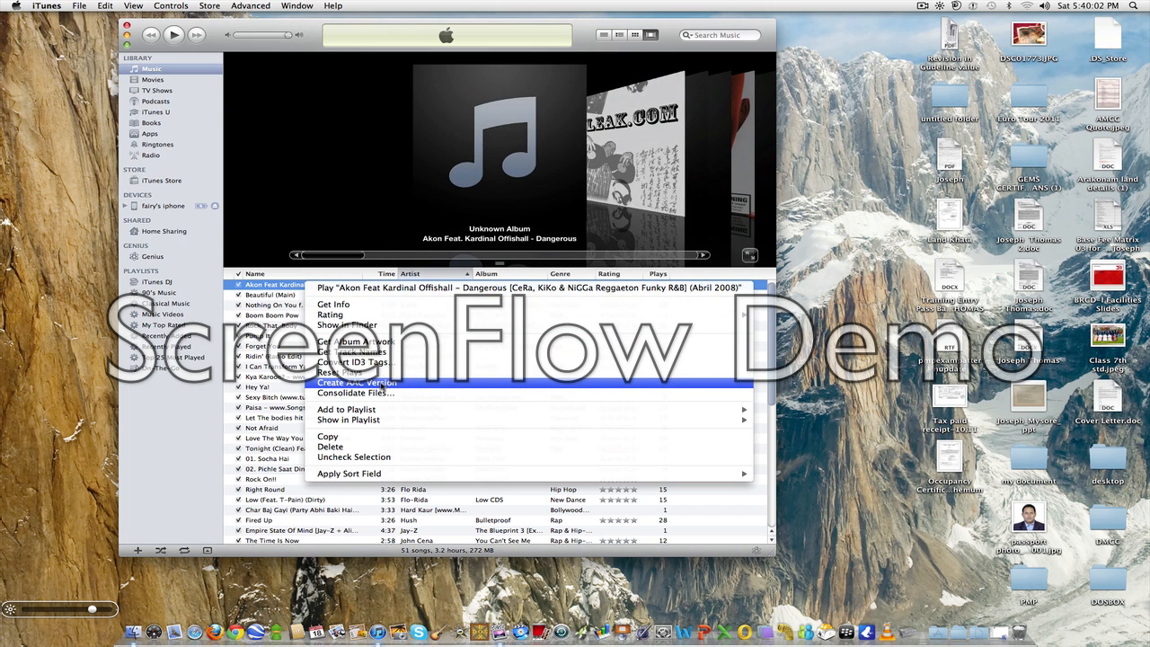
click(382, 383)
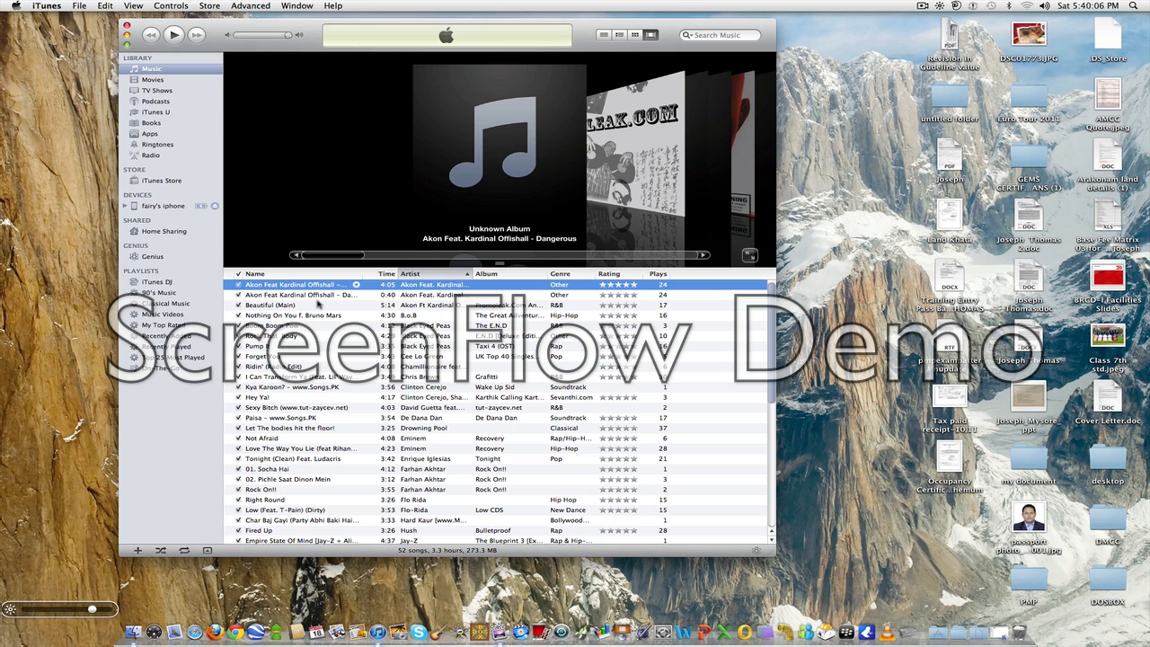
click(321, 295)
right_click(321, 294)
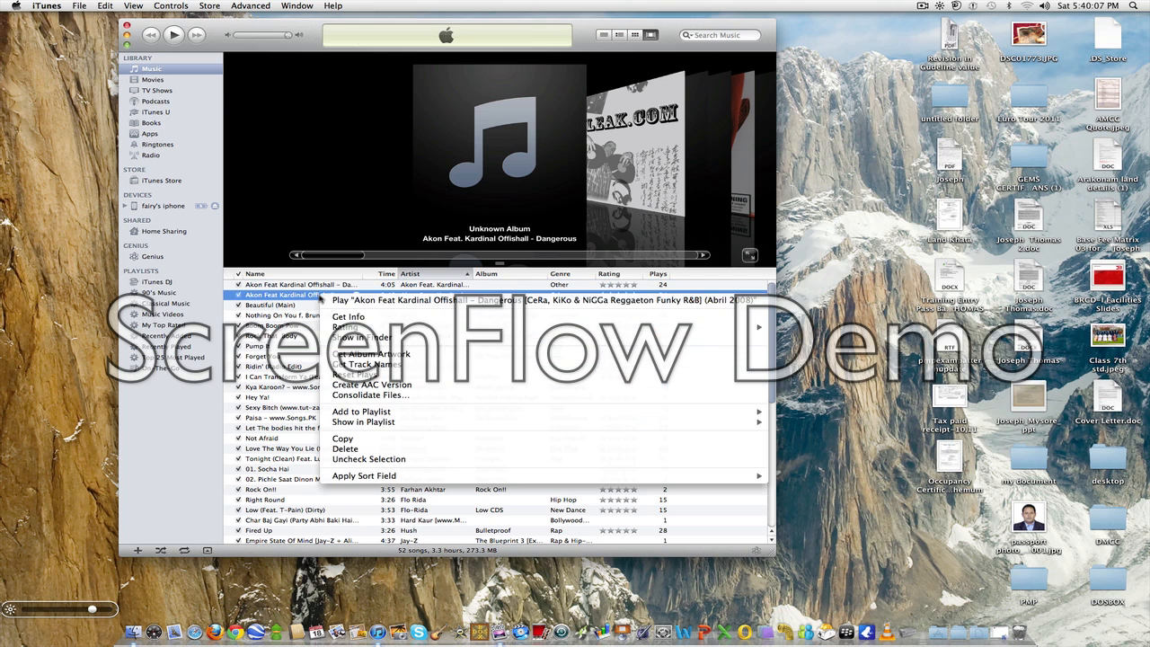
click(370, 338)
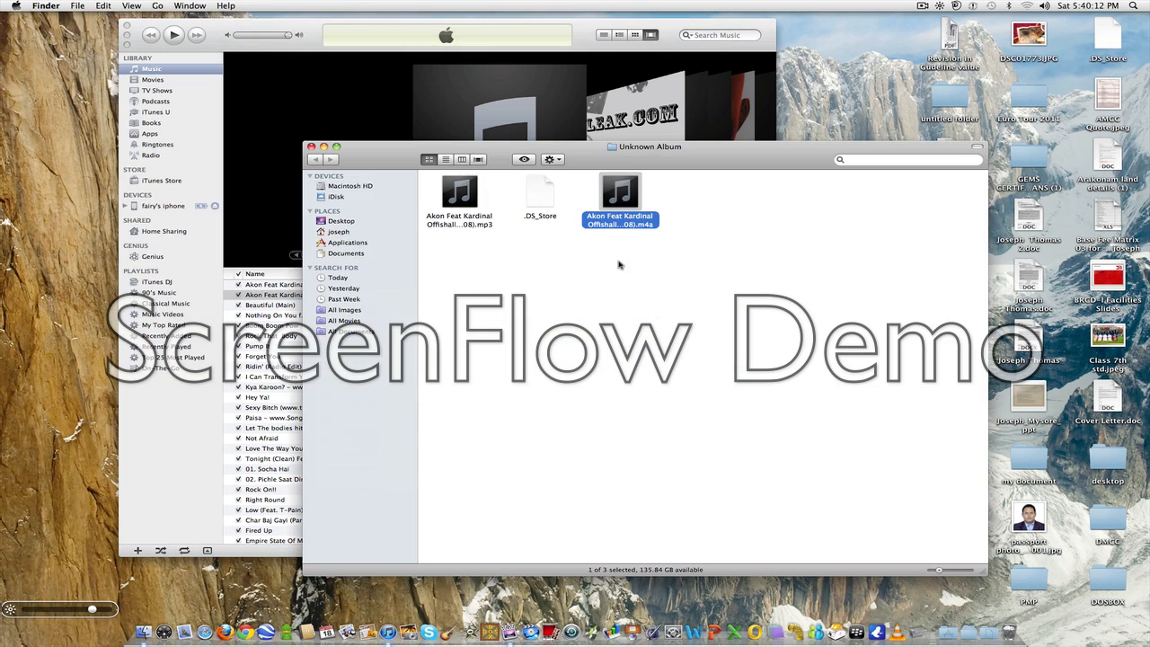
Step: Rename the .m4a file through its information window so it ends in "(Abril 200.m4r", and close that window
click(668, 227)
click(639, 225)
right_click(638, 225)
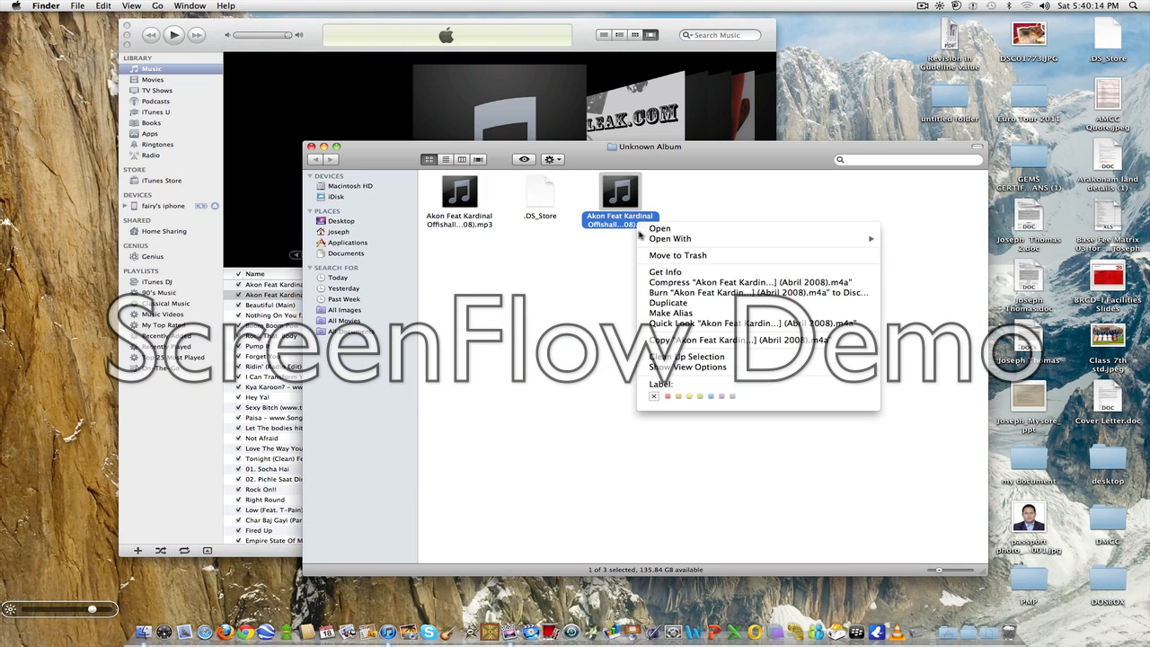
click(681, 272)
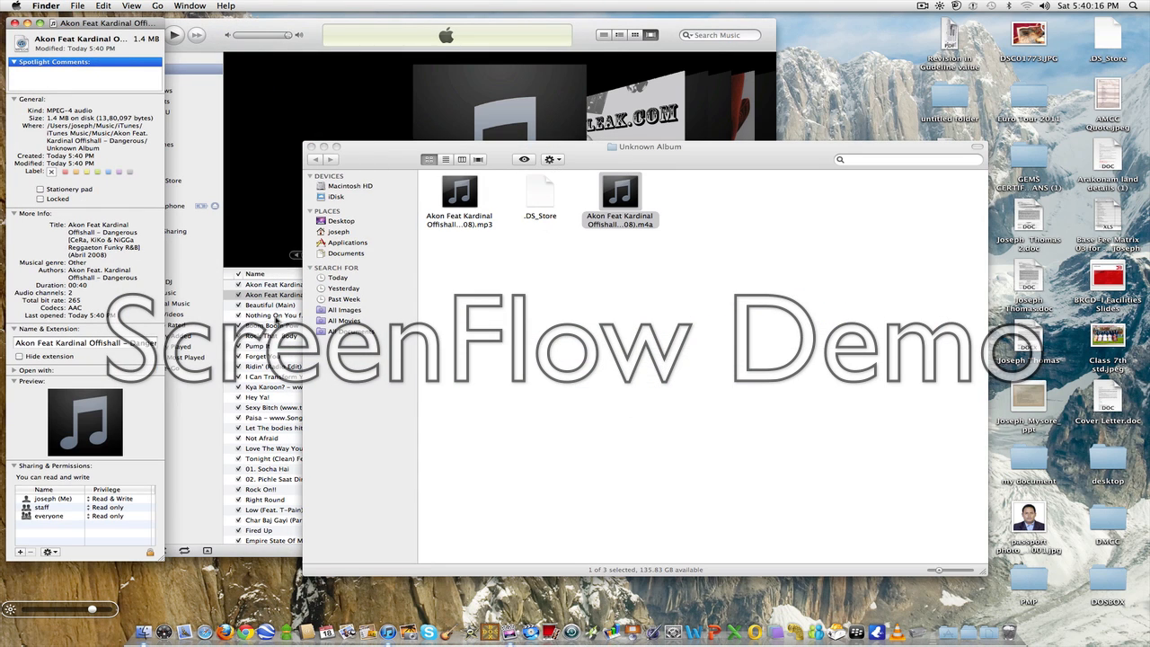
click(128, 344)
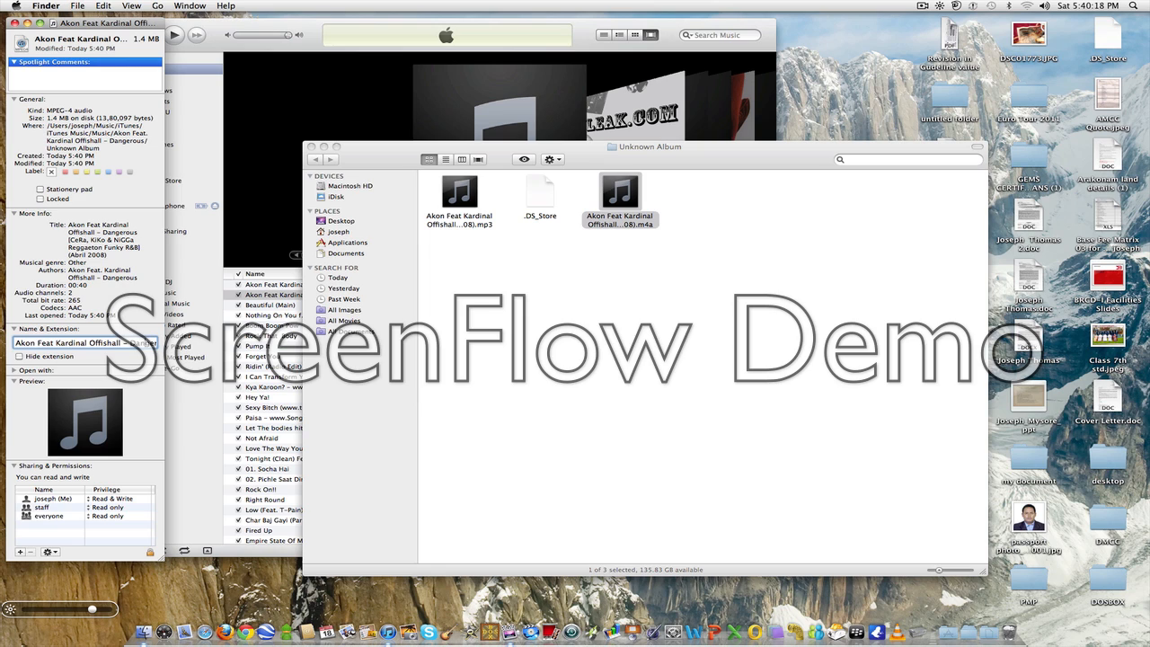
key(Right)
key(Right)
key(Right)
key(Right)
key(Right)
key(Right)
key(Right)
key(Right)
key(Right)
key(Right)
key(Right)
key(Right)
key(Right)
key(Right)
key(Right)
key(Right)
key(Right)
key(Right)
key(Right)
key(Right)
key(Right)
key(Right)
key(Right)
key(Right)
key(Right)
key(Right)
key(Right)
key(Right)
key(Right)
key(Right)
key(Right)
key(Right)
key(Right)
key(Right)
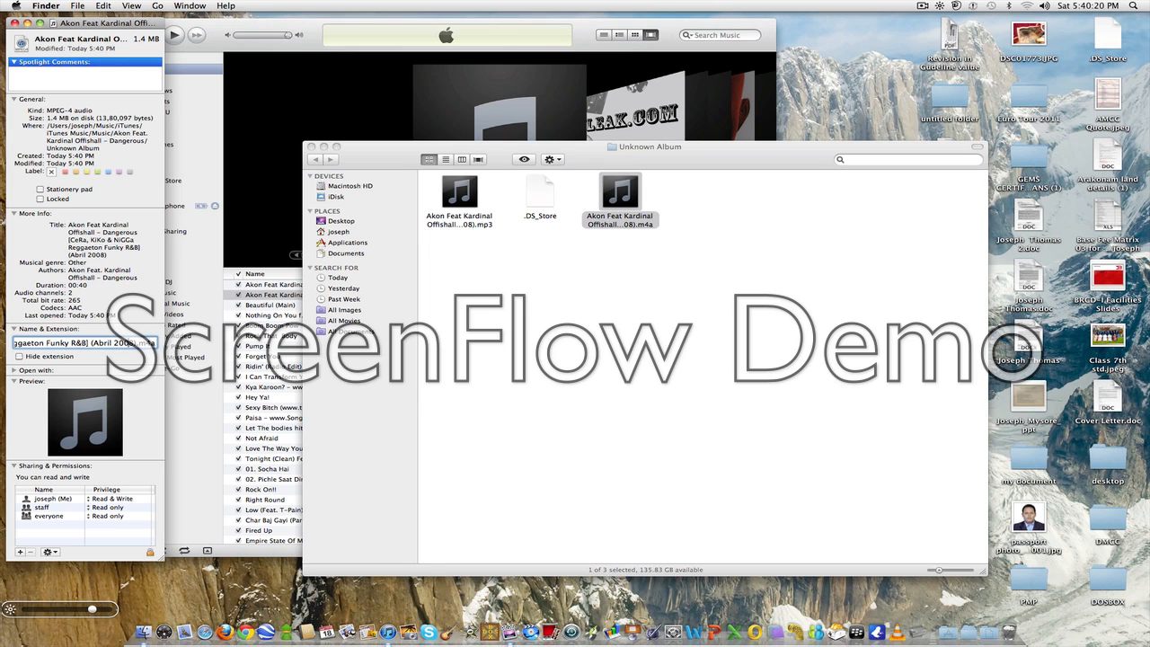
key(BackSpace)
key(BackSpace)
key(BackSpace)
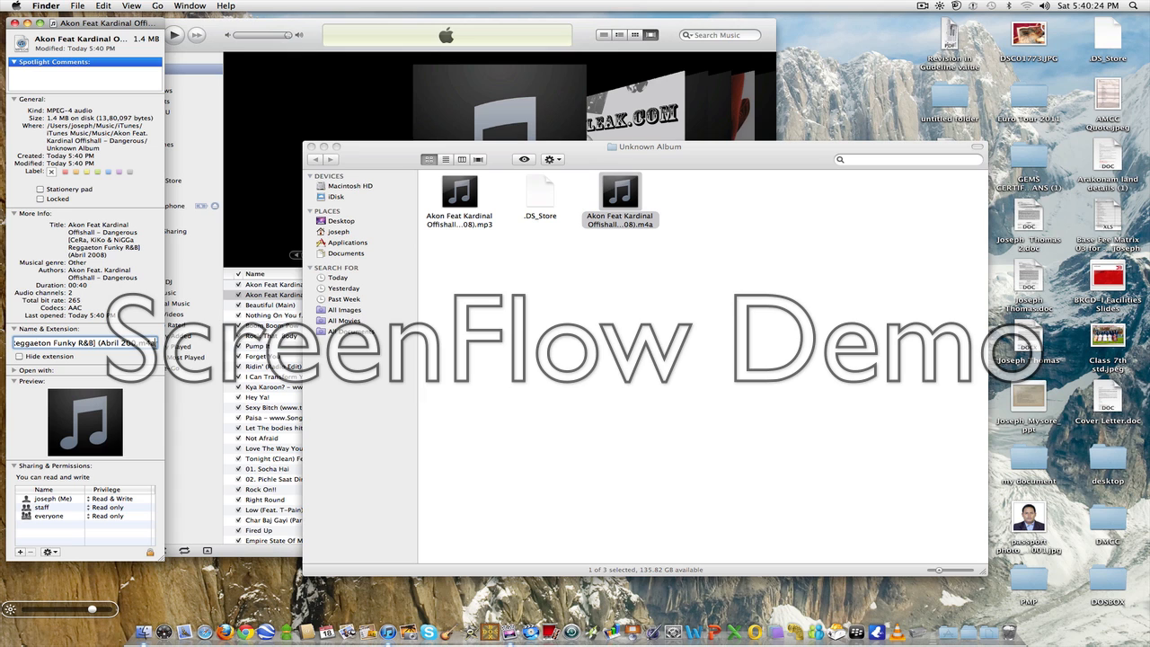
key(BackSpace)
text(r)
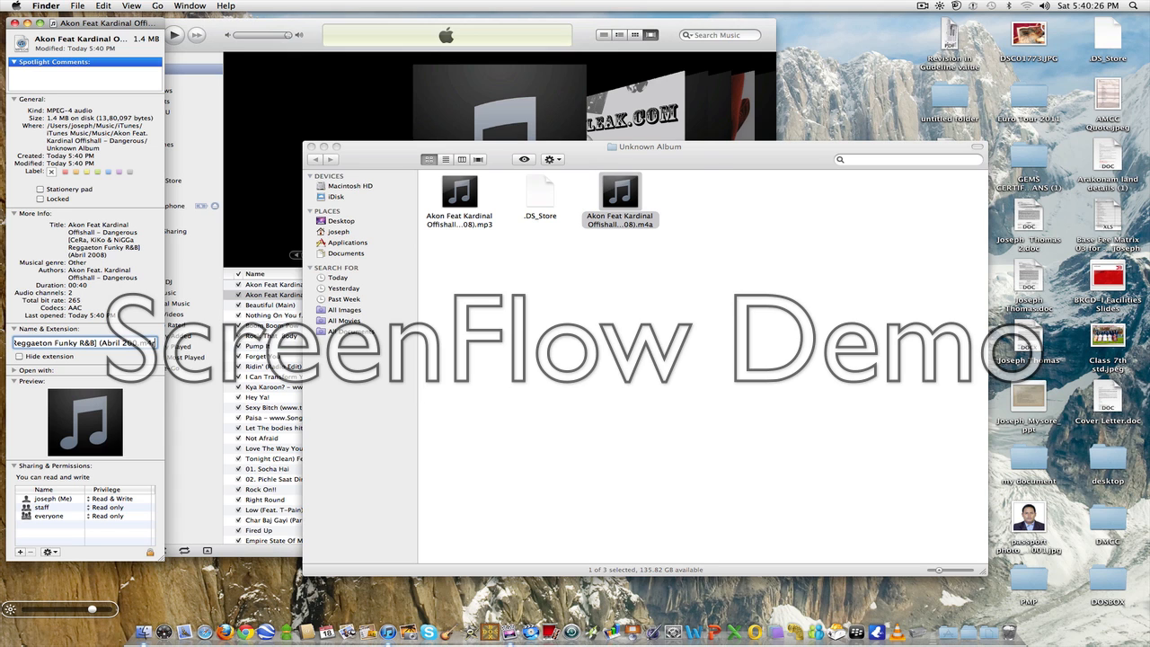
key(Return)
click(662, 215)
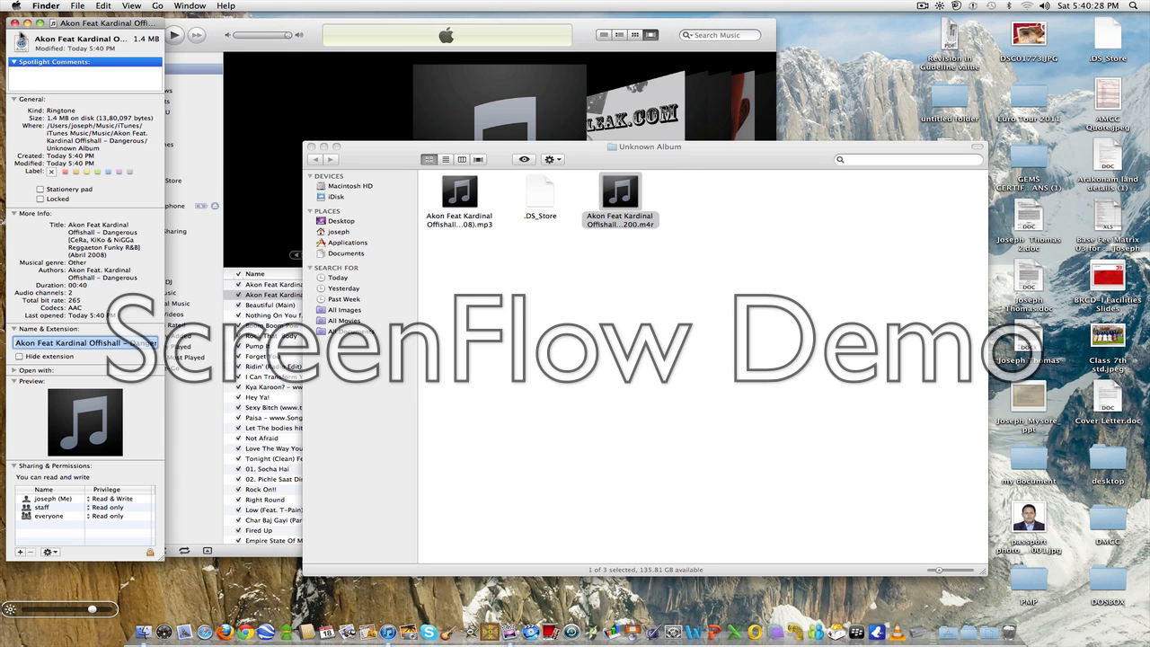
click(14, 22)
Step: Move the Unknown Album window aside, play the .m4r file in iTunes and pause playback
click(727, 378)
drag(752, 159, 857, 171)
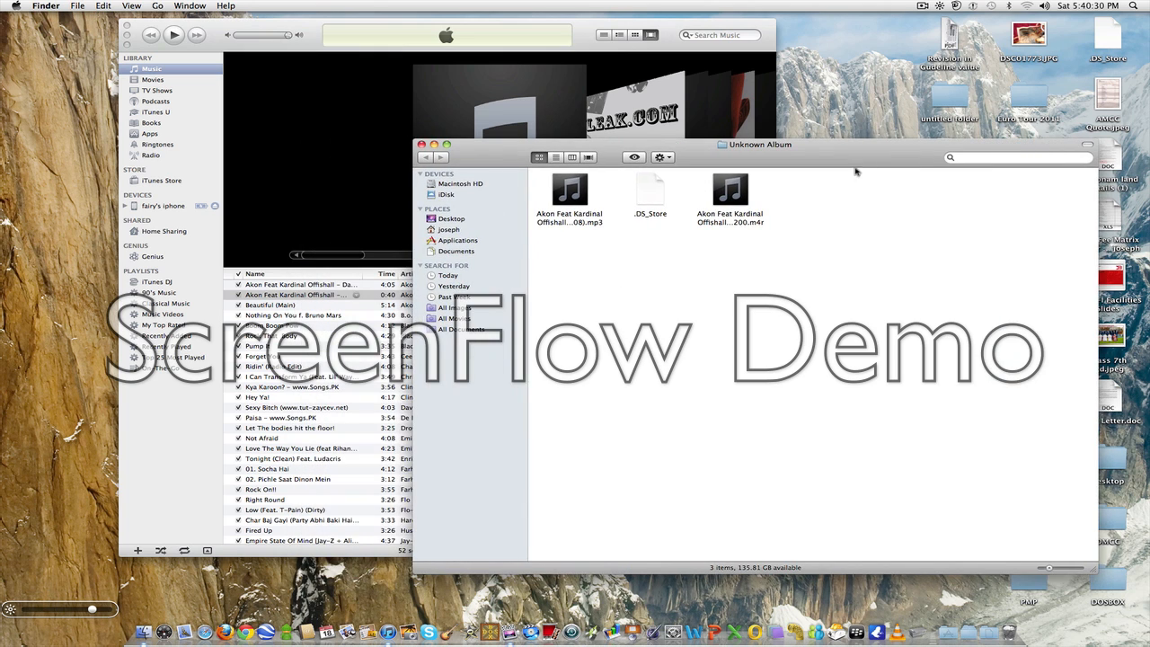
double_click(737, 223)
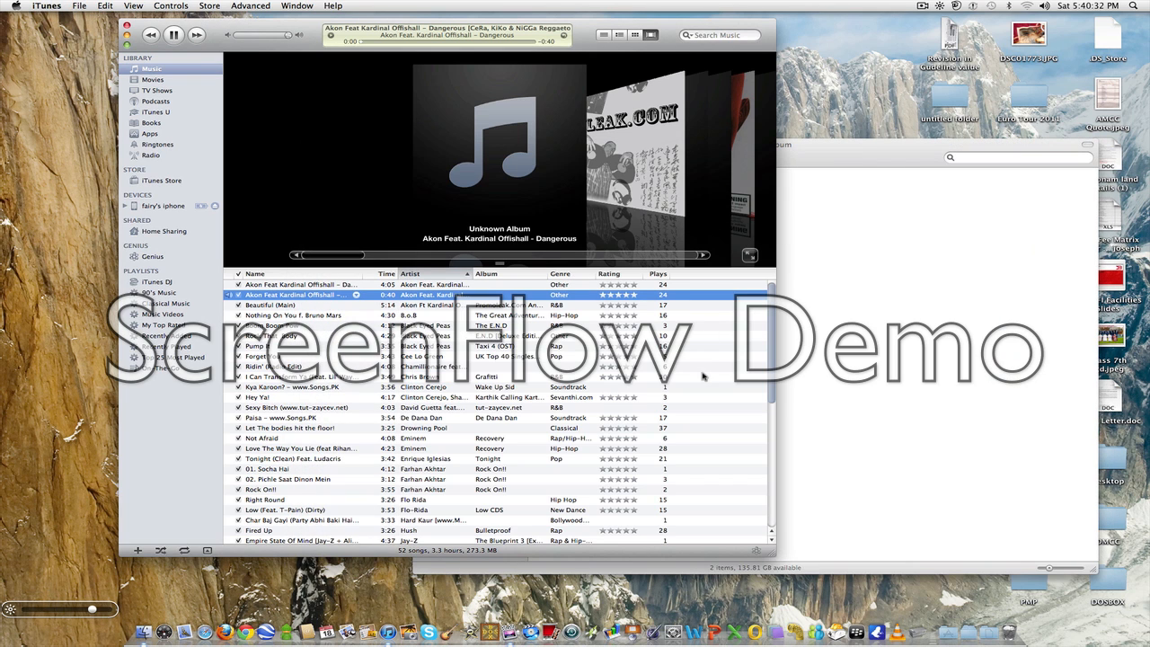
click(174, 34)
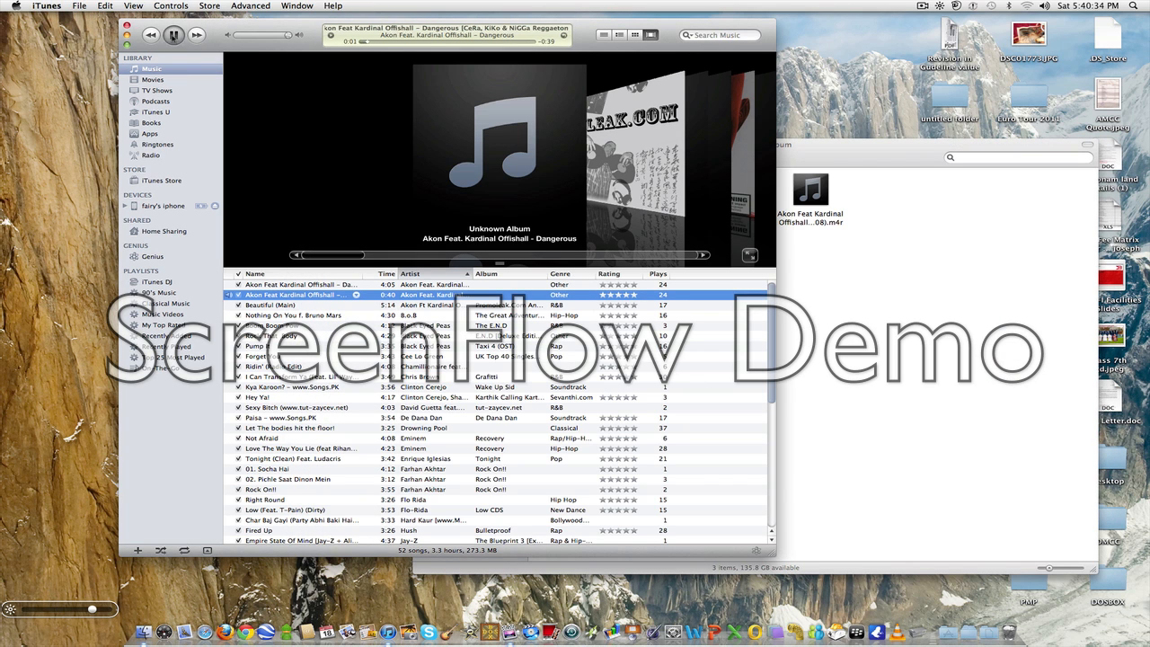
Step: Check the Ringtones library, and return to the Music library to select the 0:40 version of "Dangerous"
click(157, 145)
click(160, 69)
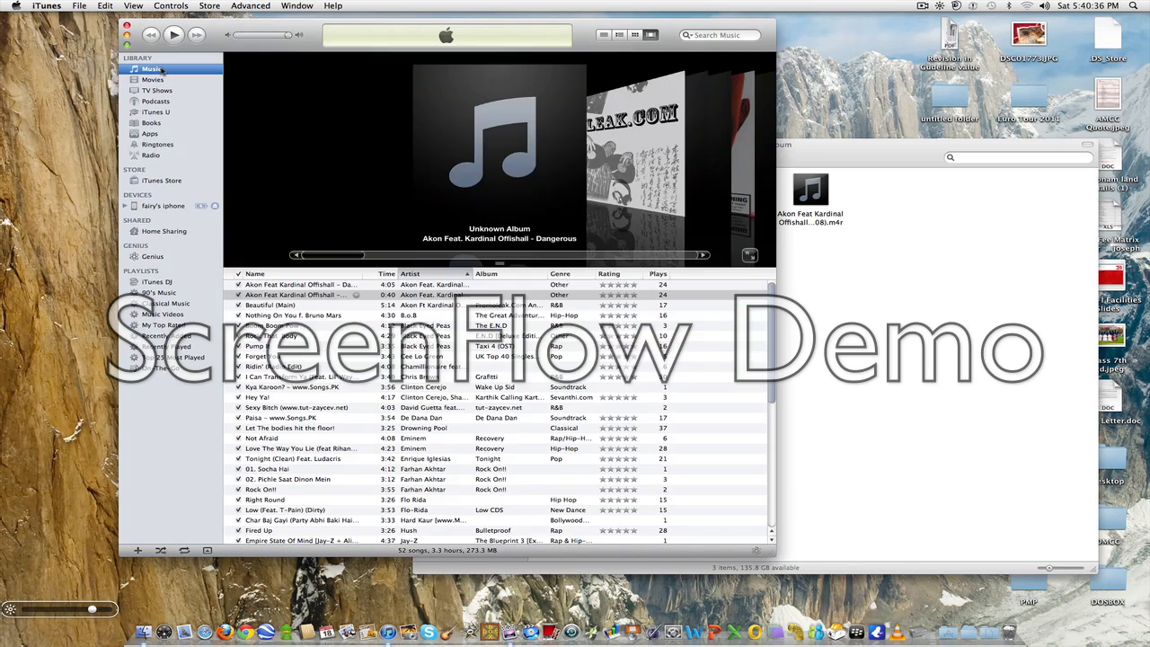
click(313, 295)
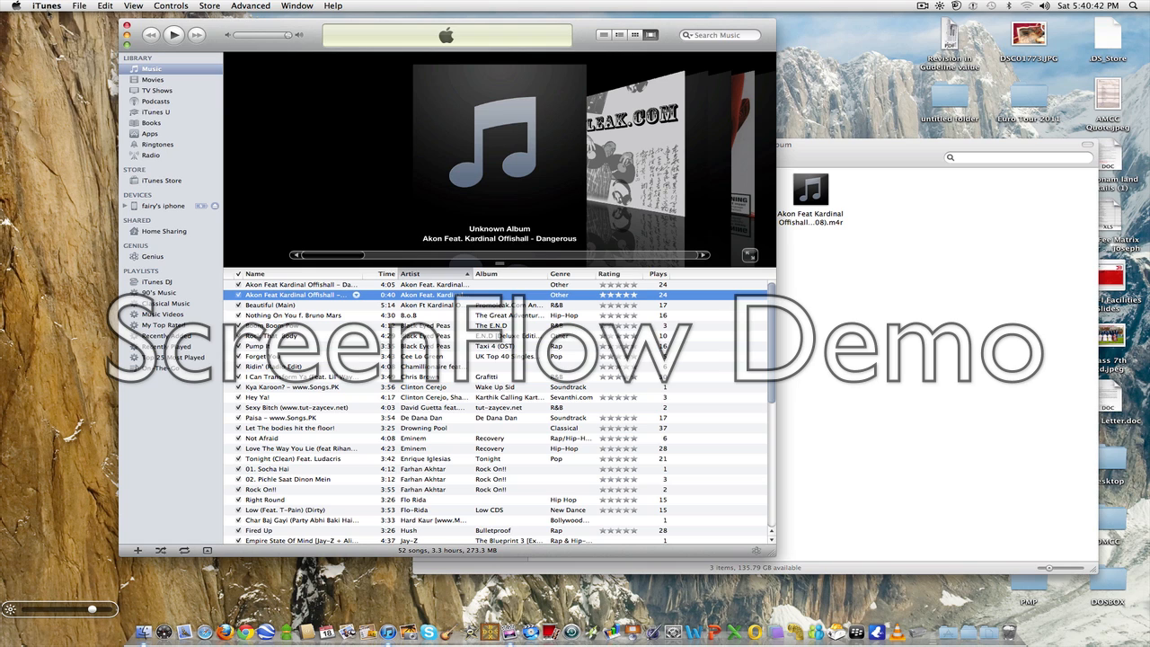
Step: View the iTunes version information and close its window
click(49, 8)
click(65, 18)
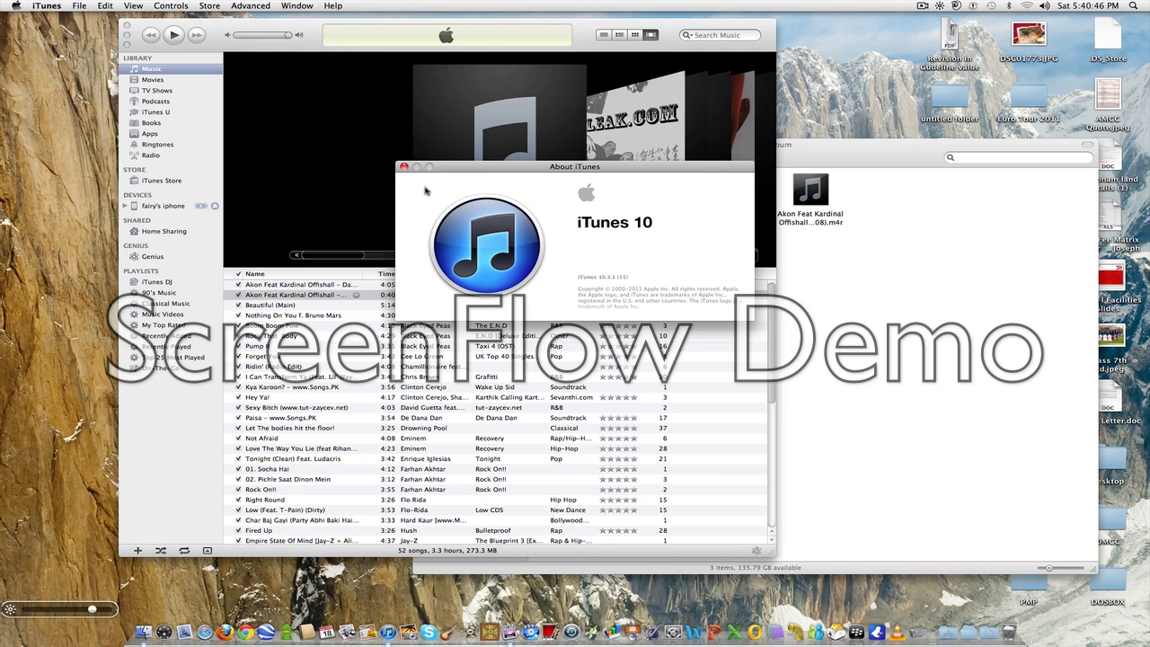
click(395, 184)
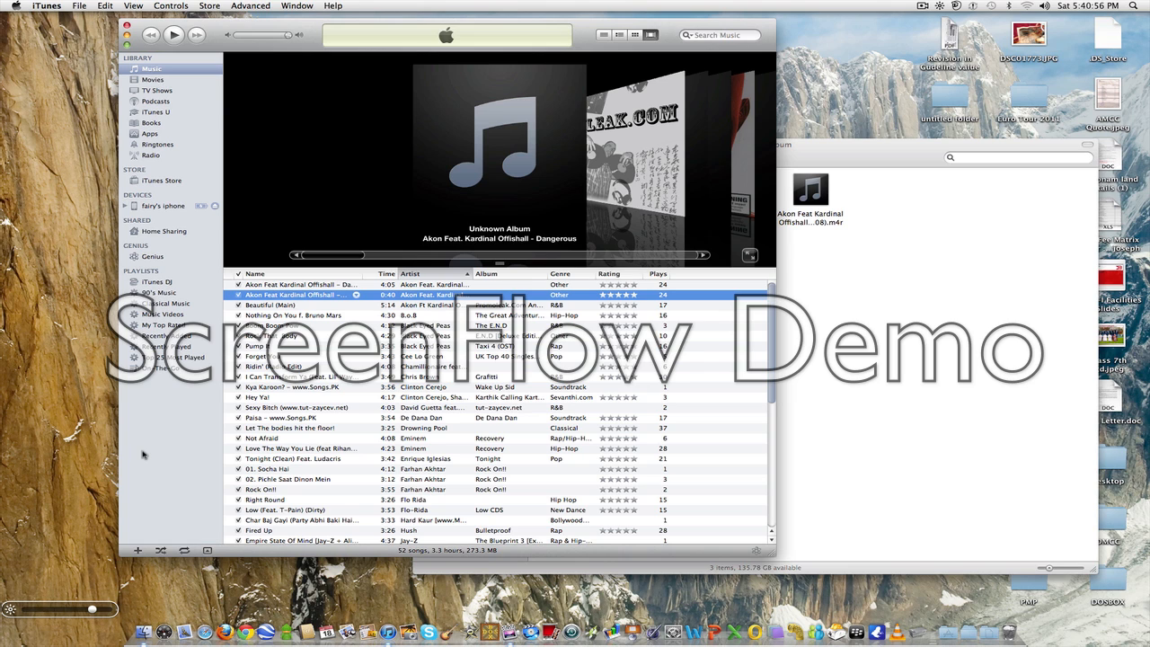
Step: Review the summary information of the 0:40 version of "Dangerous" and close it
right_click(310, 299)
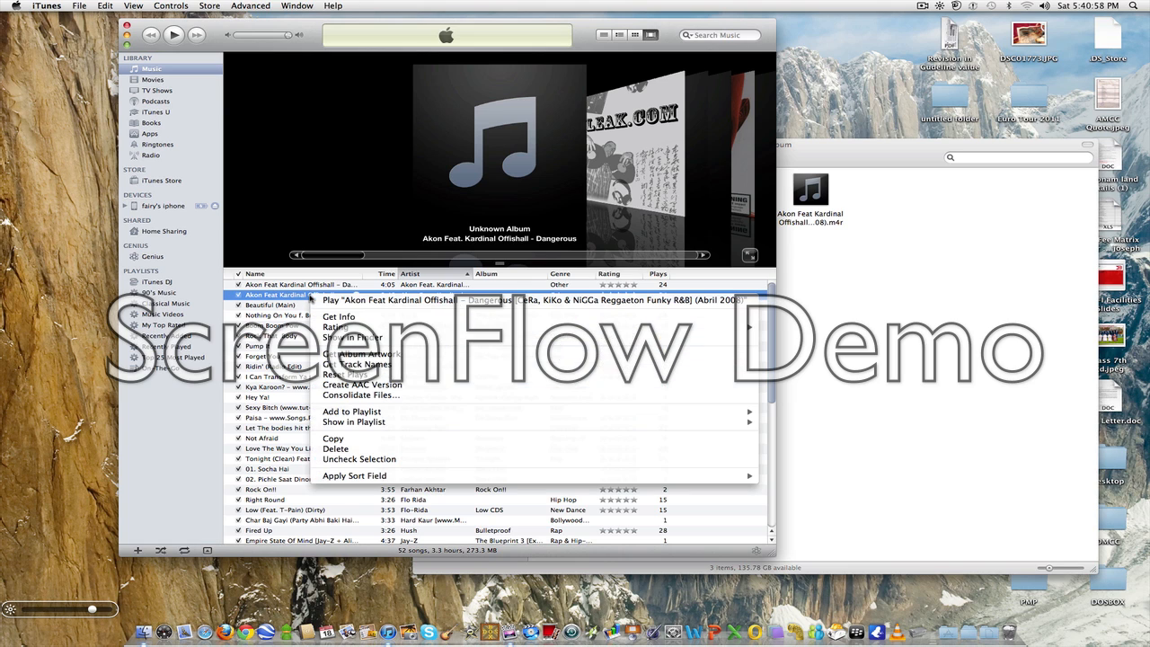
click(361, 320)
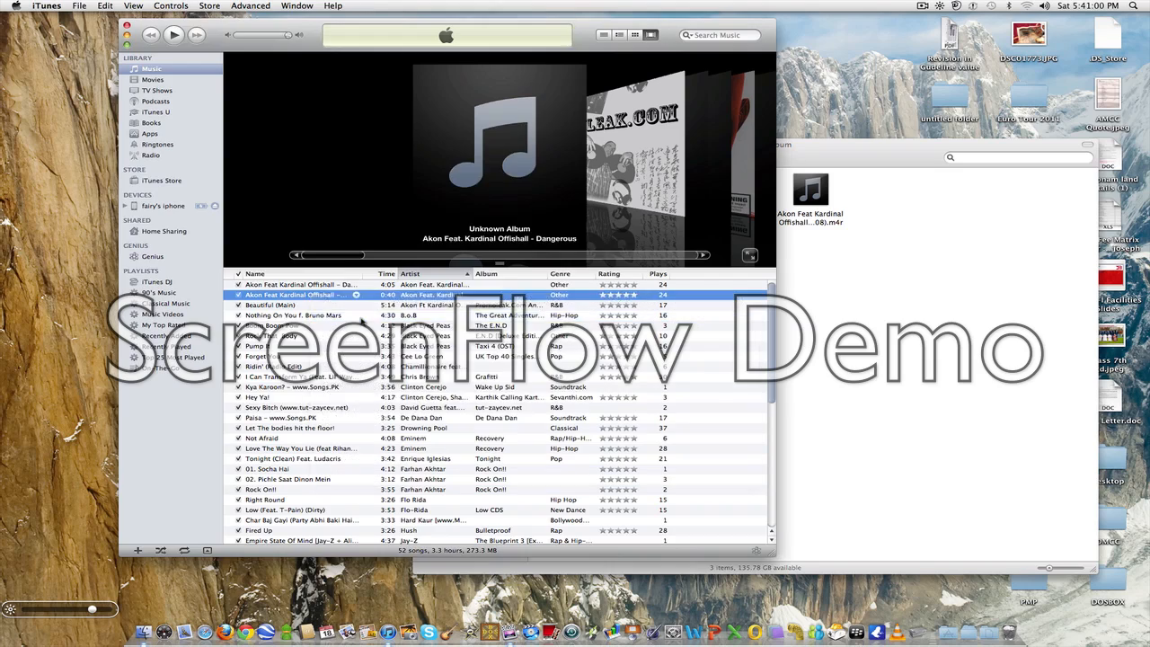
click(295, 148)
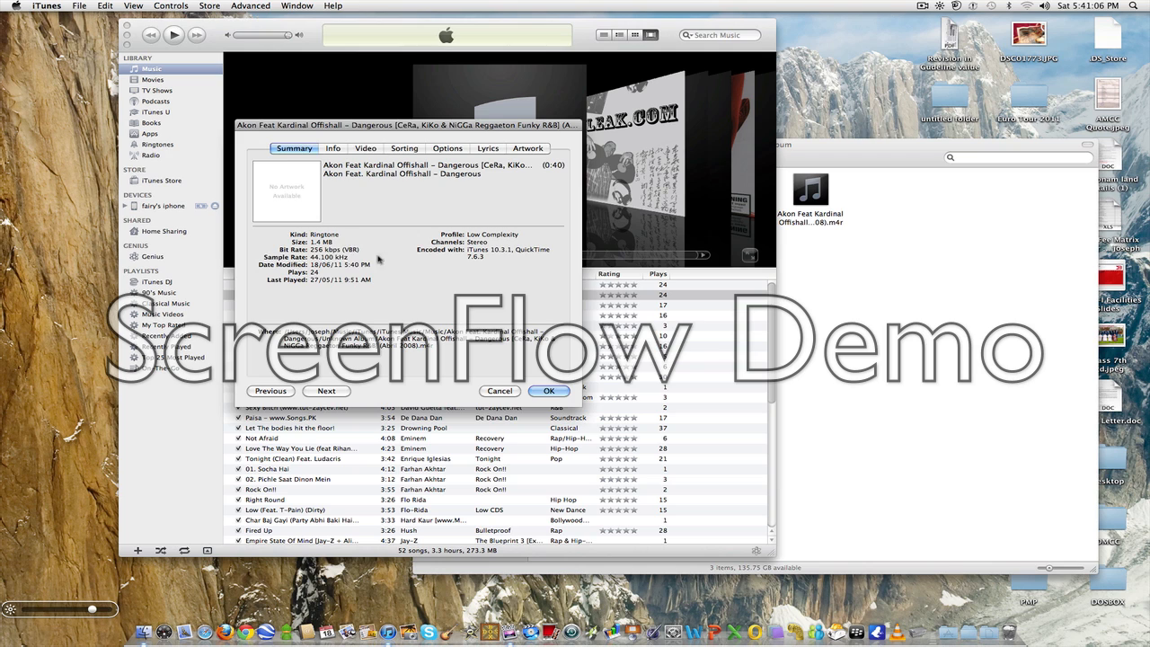
click(544, 391)
Step: Look for the 0:40 track by switching between the Ringtones and Music libraries
click(158, 145)
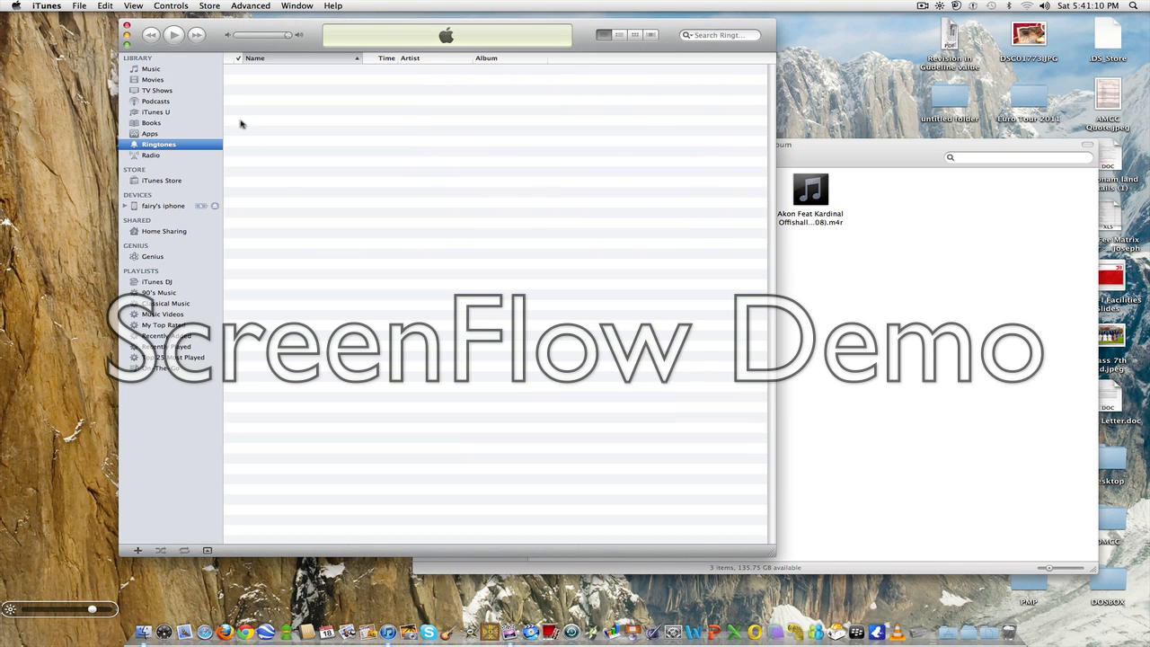
click(153, 70)
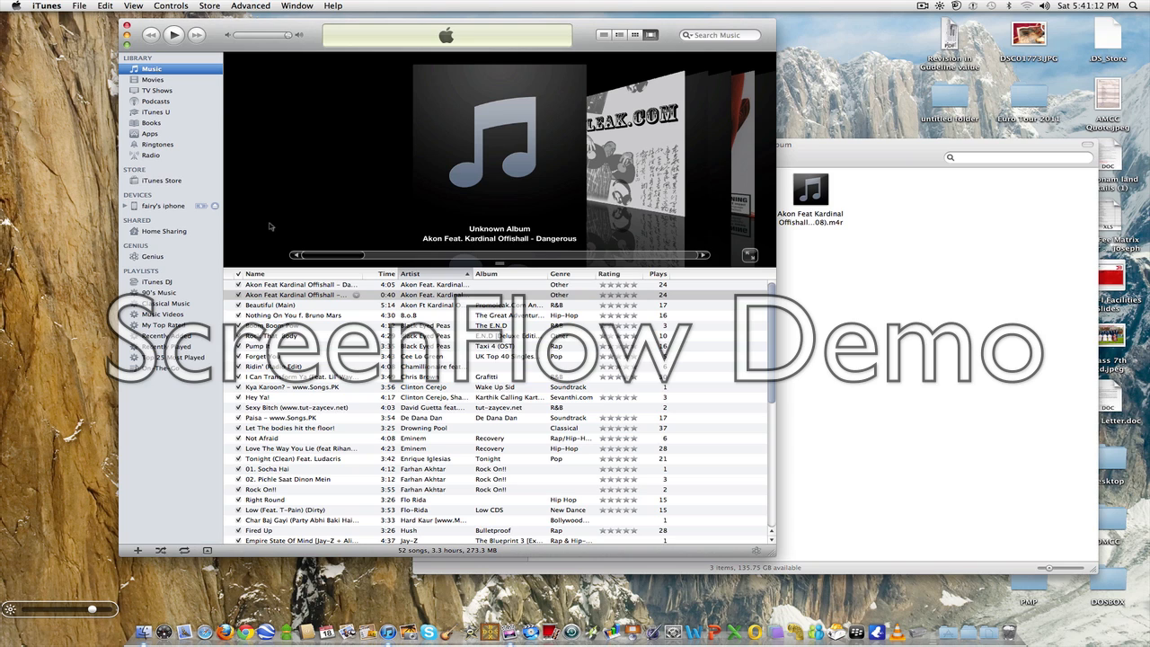
click(167, 149)
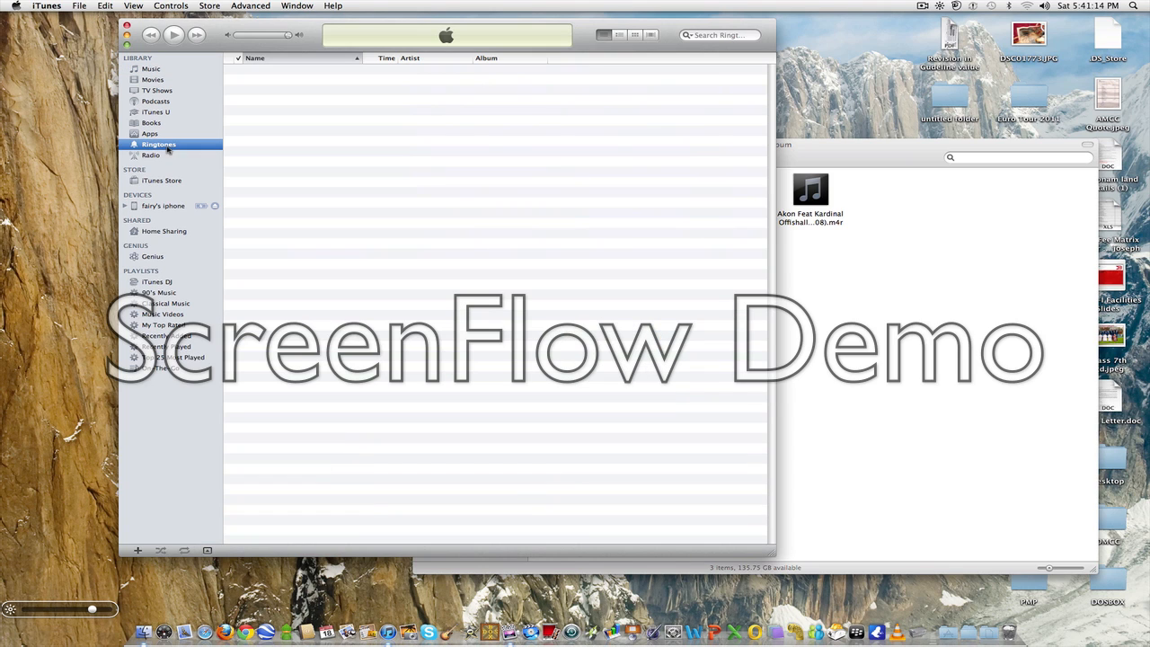
click(153, 70)
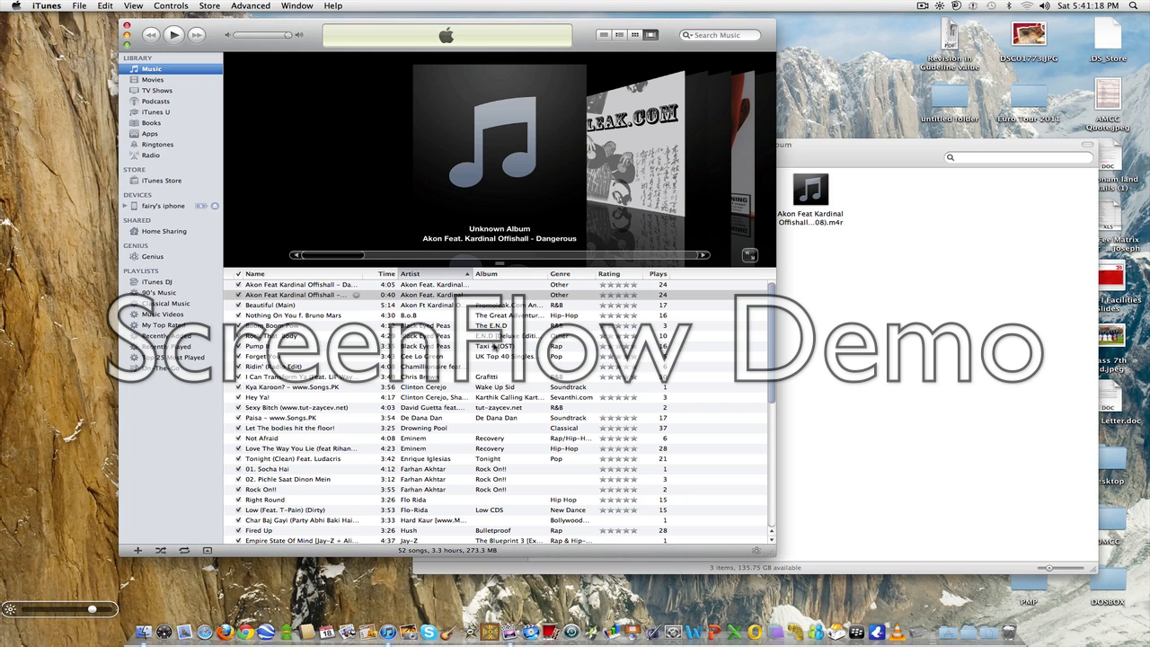
click(309, 301)
Step: Check the connected iPhone's ringtone and music sync settings, and sync the iPhone
click(159, 212)
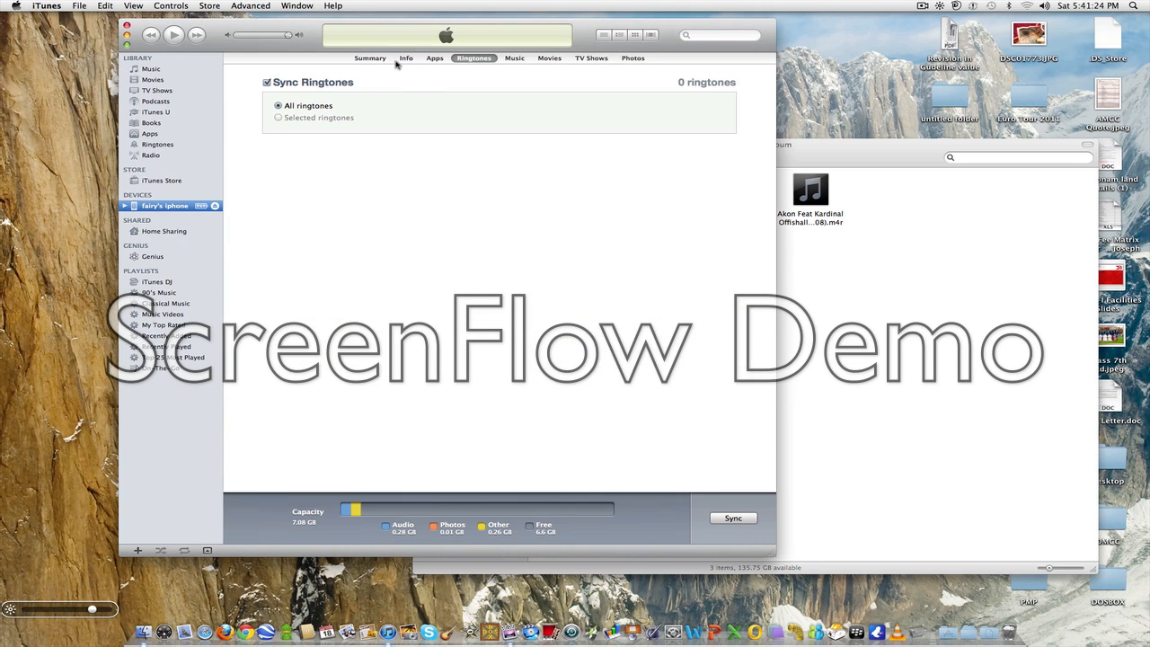
click(157, 144)
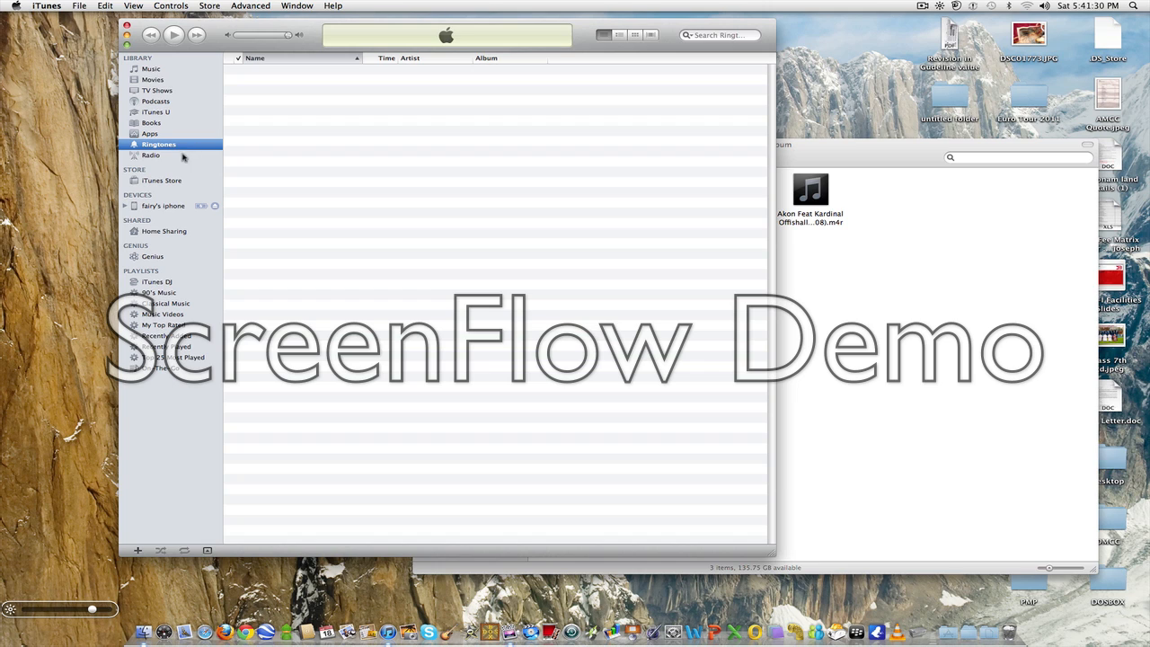
click(167, 208)
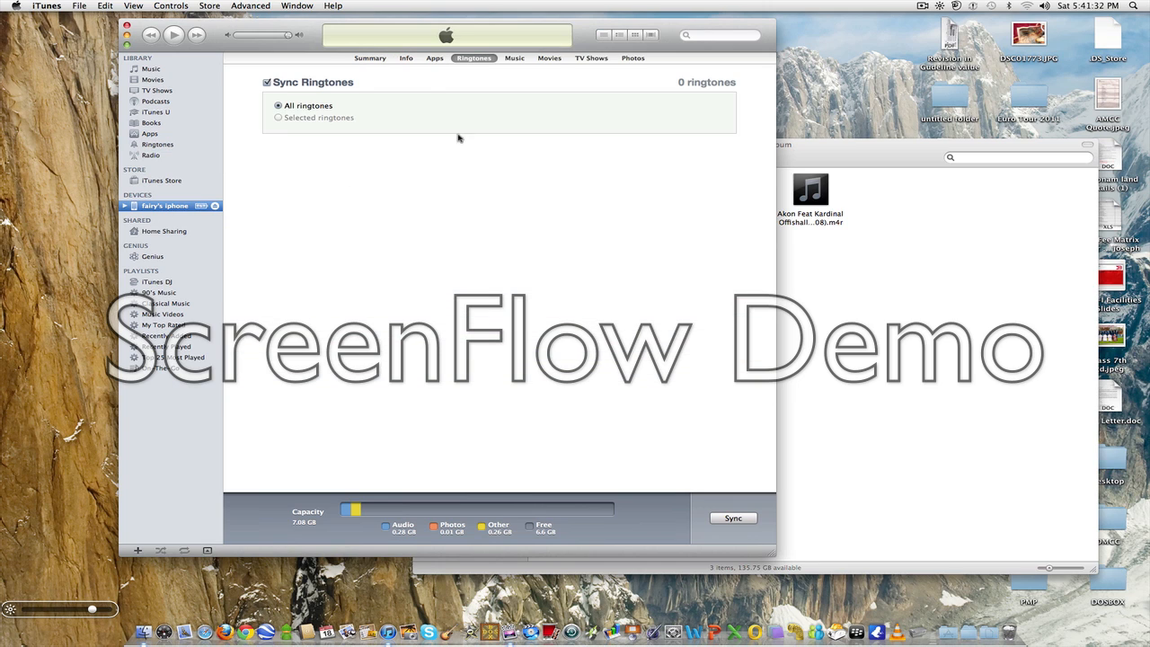
click(529, 59)
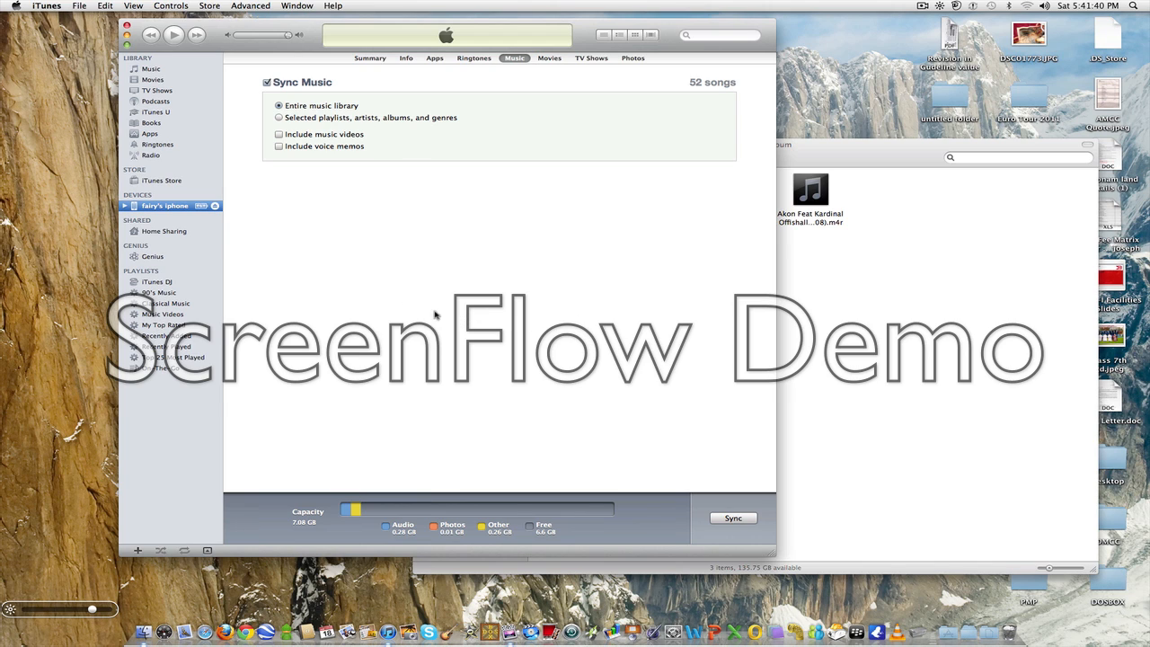
click(741, 519)
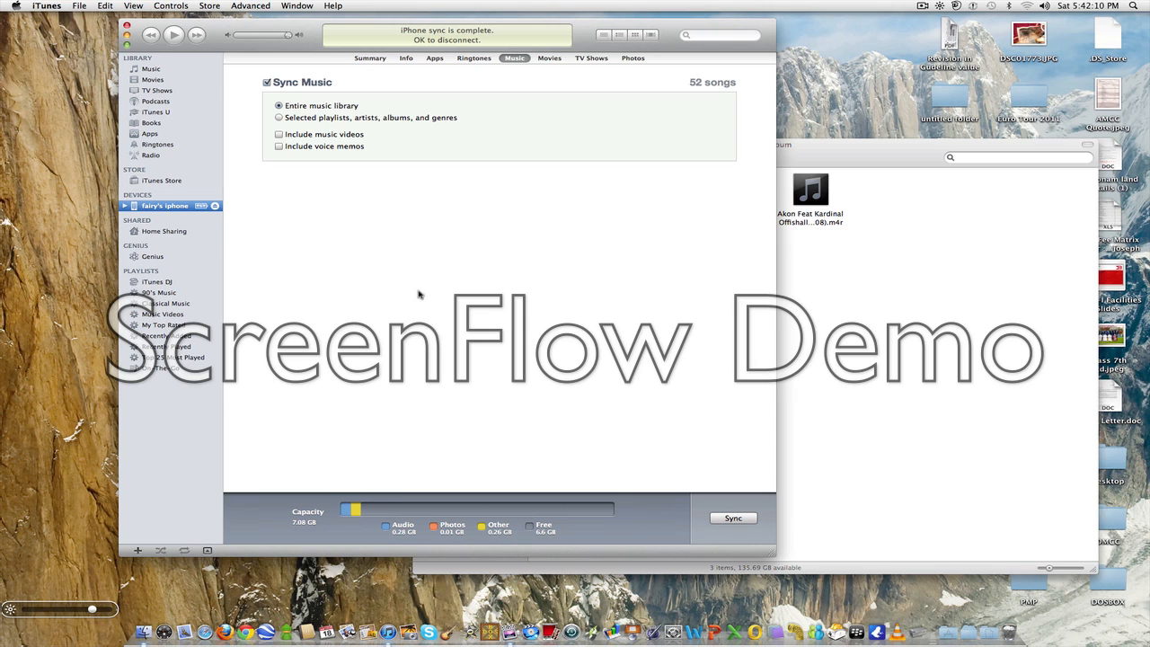
Step: Minimise the Unknown Album folder window and shift the iTunes window slightly aside
click(892, 146)
click(422, 145)
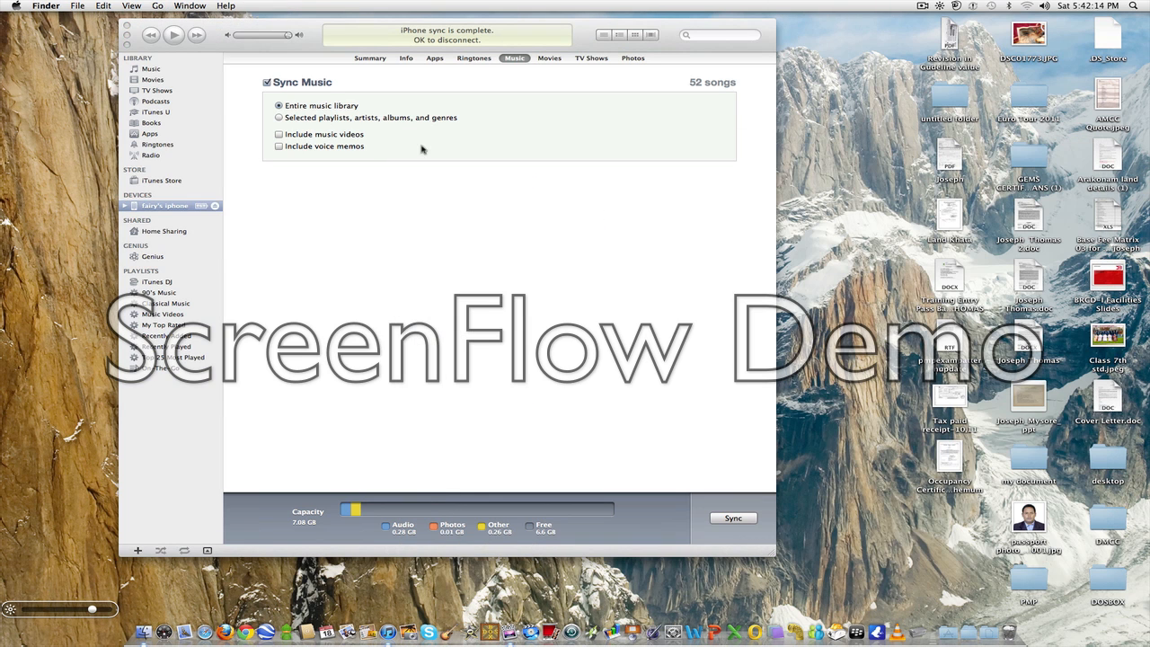
click(212, 42)
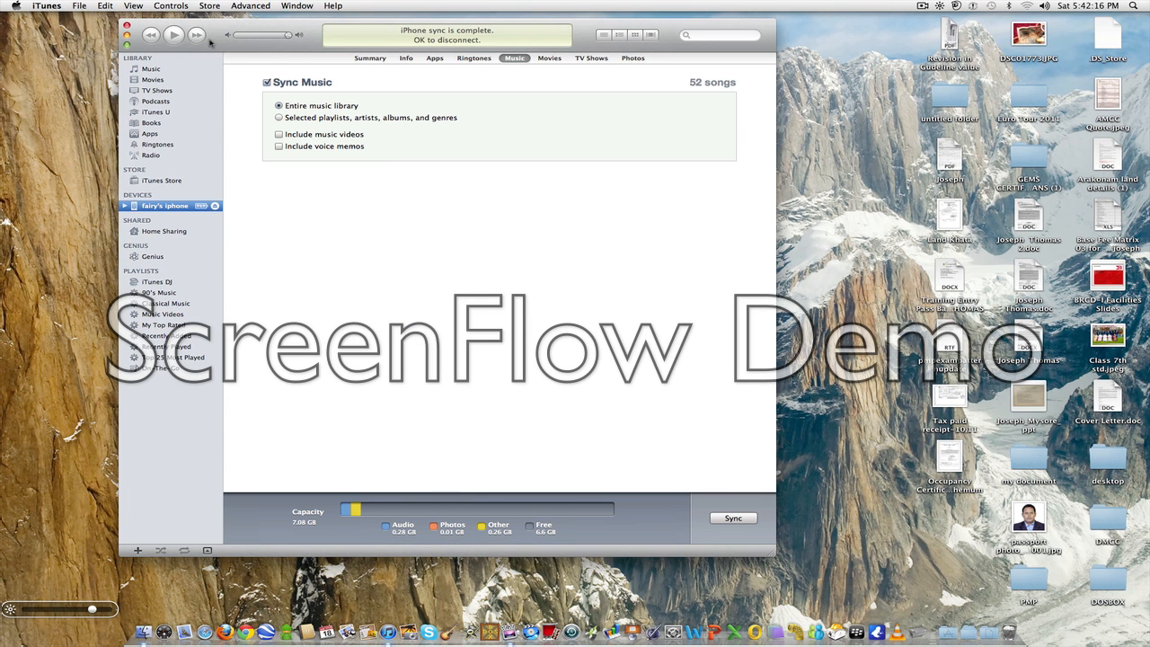
drag(212, 42, 240, 41)
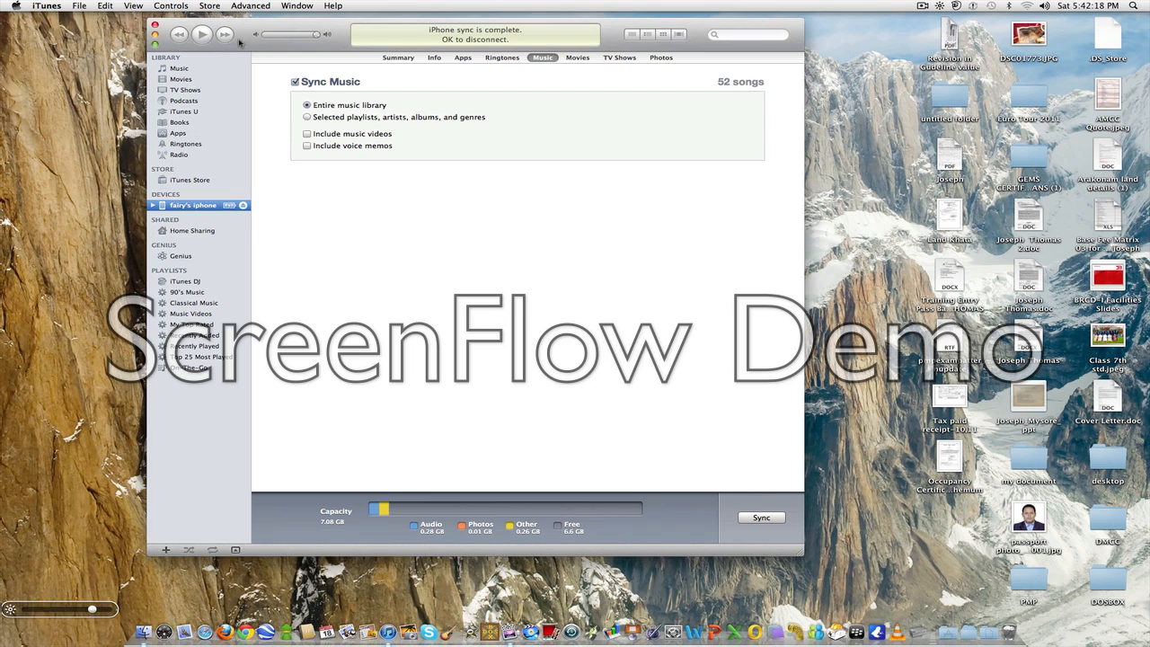